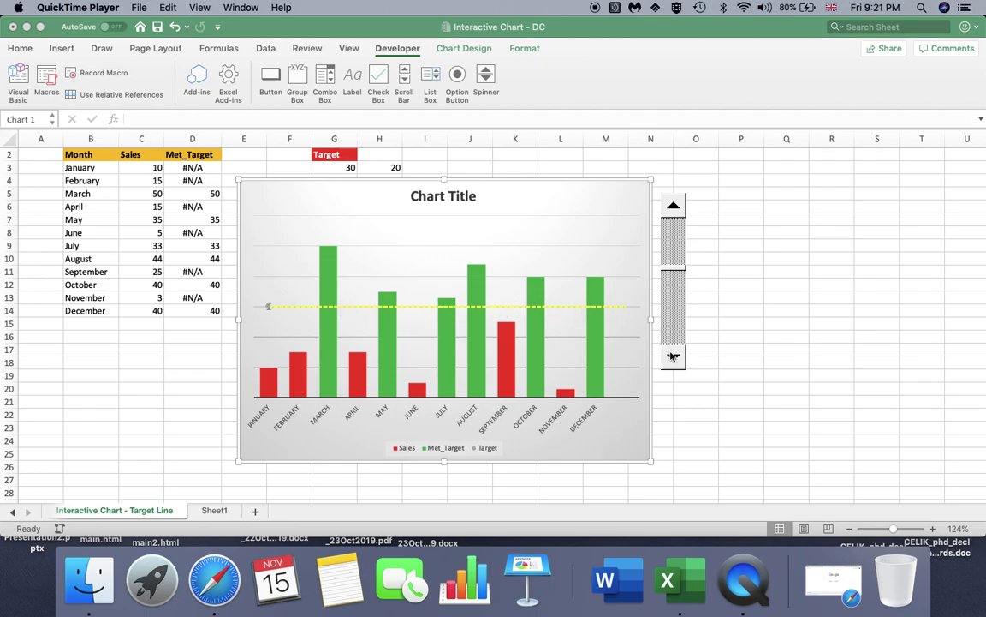
Raise the chart's target line to 35 with the scroll bar beside the chart
{"action": "left_click", "coordinate": [674, 209]}
{"action": "left_click", "coordinate": [674, 209]}
{"action": "left_click", "coordinate": [674, 209]}
{"action": "left_click", "coordinate": [674, 209]}
{"action": "left_click", "coordinate": [674, 208]}
{"action": "left_click", "coordinate": [673, 208]}
{"action": "left_click", "coordinate": [674, 209]}
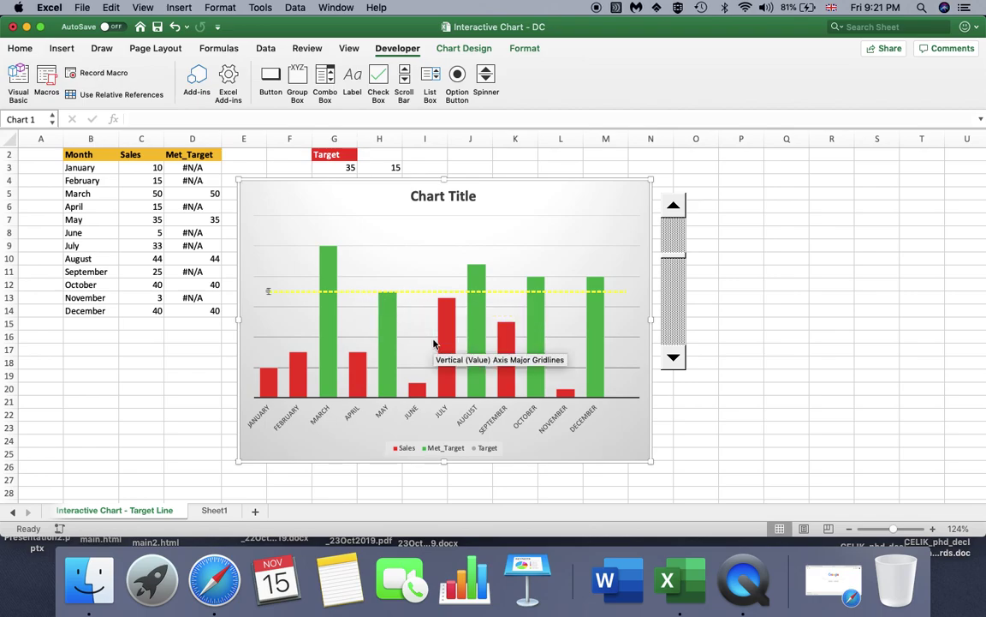
On Sheet1, enter 100 as the Target value in cell E2
{"action": "left_click", "coordinate": [215, 511]}
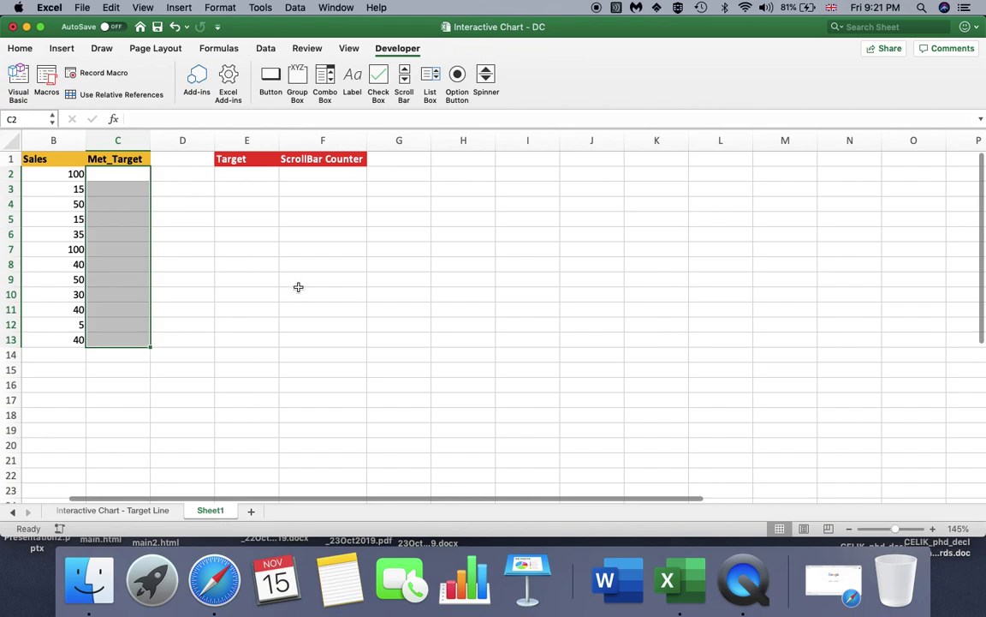
{"action": "left_click", "coordinate": [54, 171]}
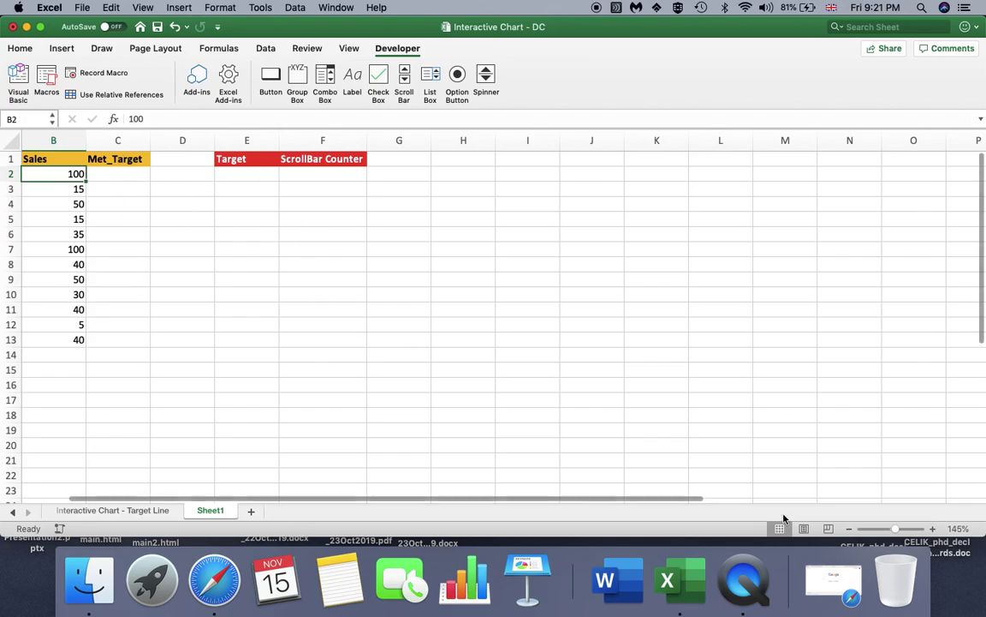
{"action": "scroll", "coordinate": [543, 476], "scroll_direction": "left", "scroll_amount": 2}
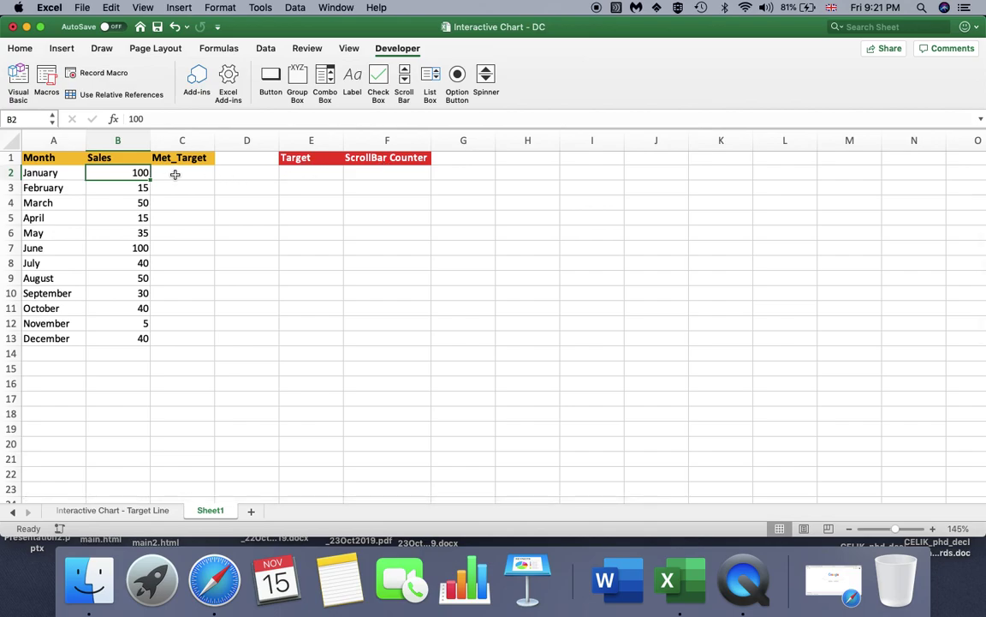
{"action": "left_click", "coordinate": [308, 176]}
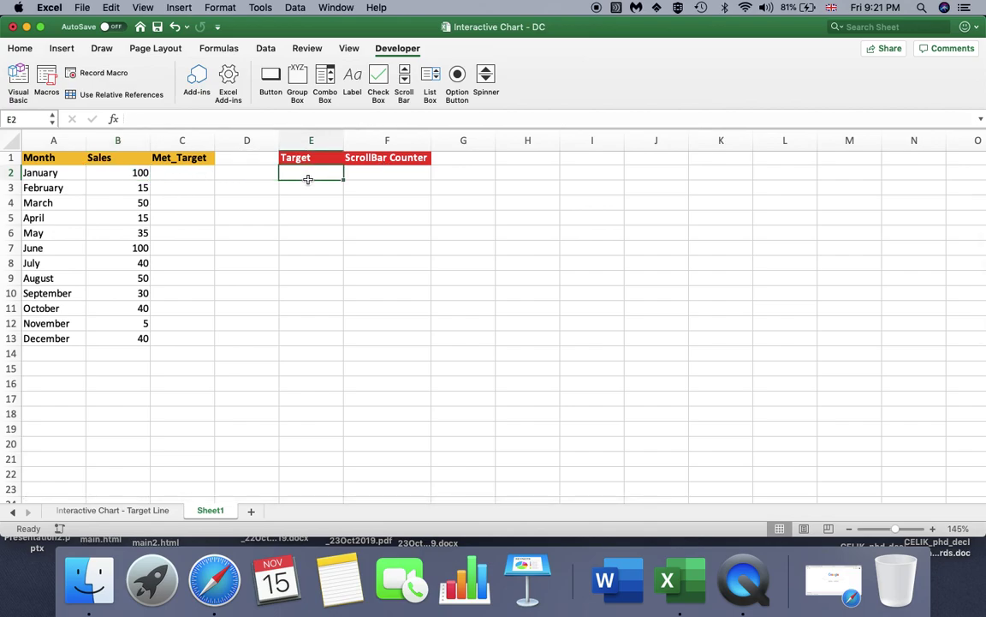
{"action": "type", "text": "100"}
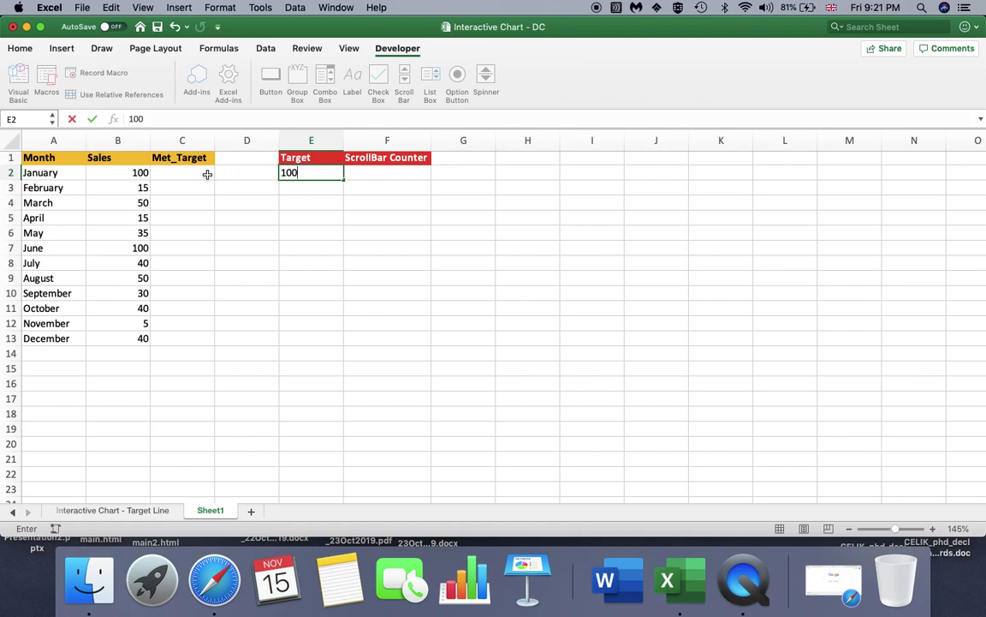
{"action": "left_click", "coordinate": [184, 175]}
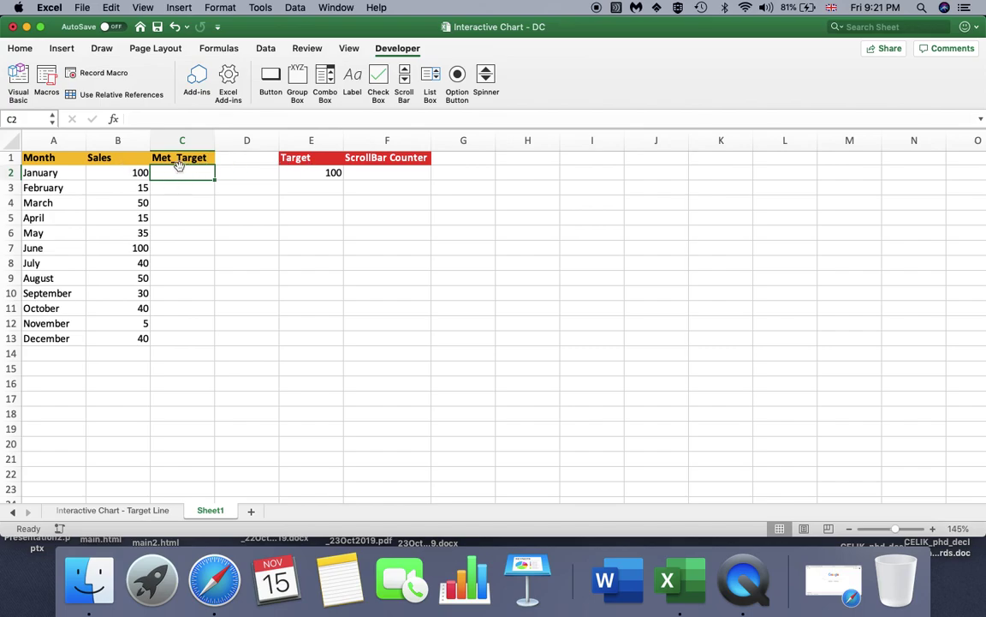
Begin the Met_Target formula in C2 with an IF test comparing January sales to the target, =IF(B2>=E2
{"action": "double_click", "coordinate": [172, 174]}
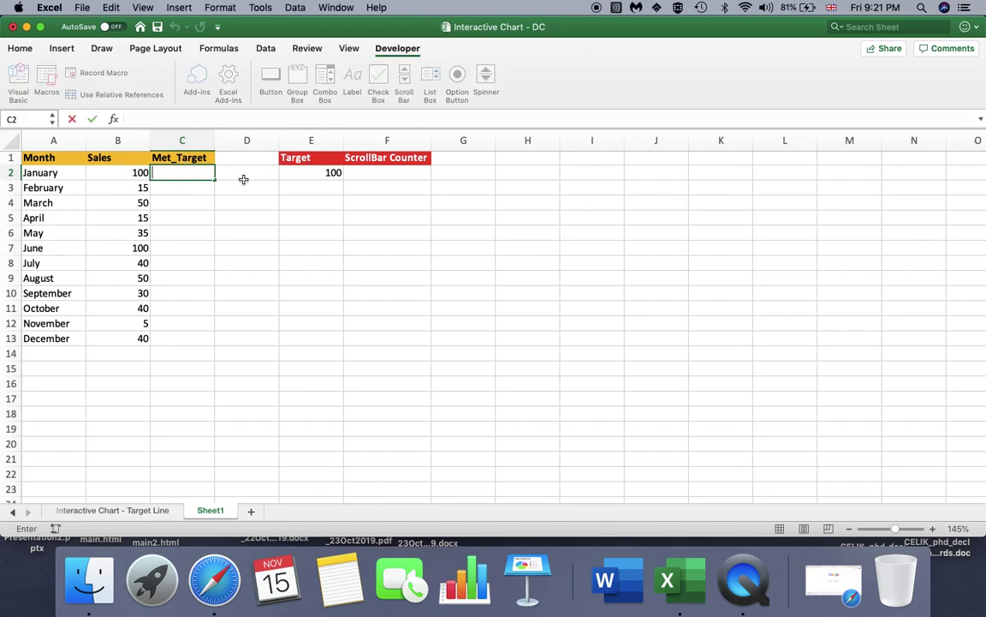
{"action": "type", "text": "=IF"}
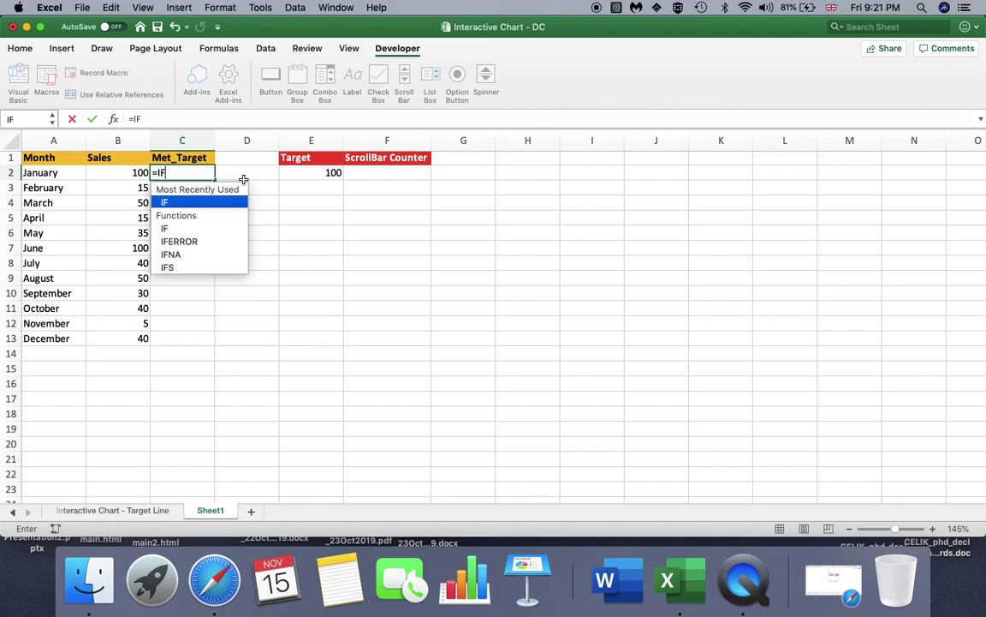
{"action": "type", "text": "("}
{"action": "left_click", "coordinate": [119, 168]}
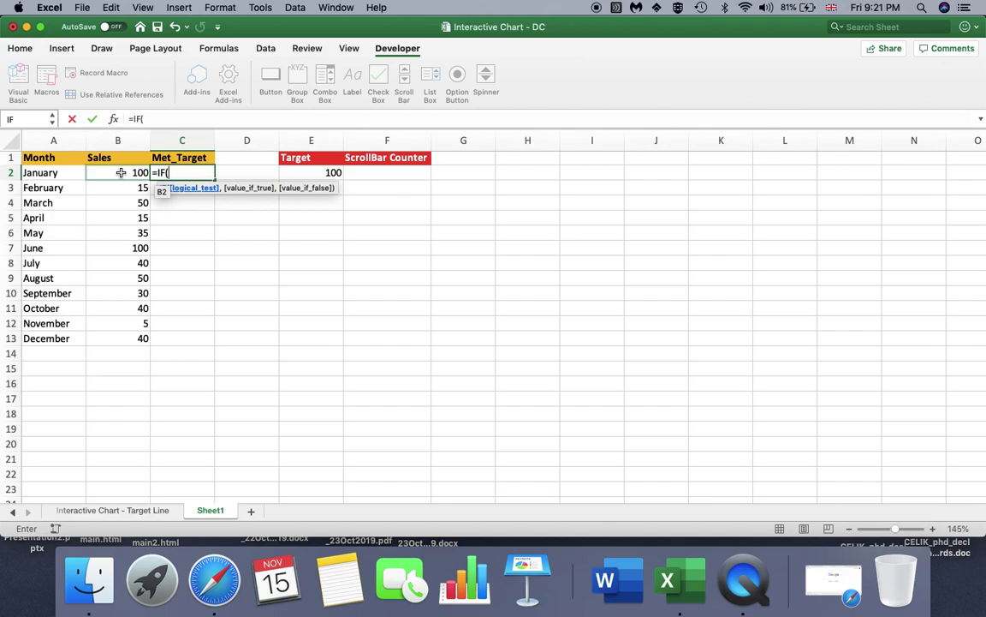
{"action": "left_click", "coordinate": [121, 173]}
{"action": "type", "text": ">="}
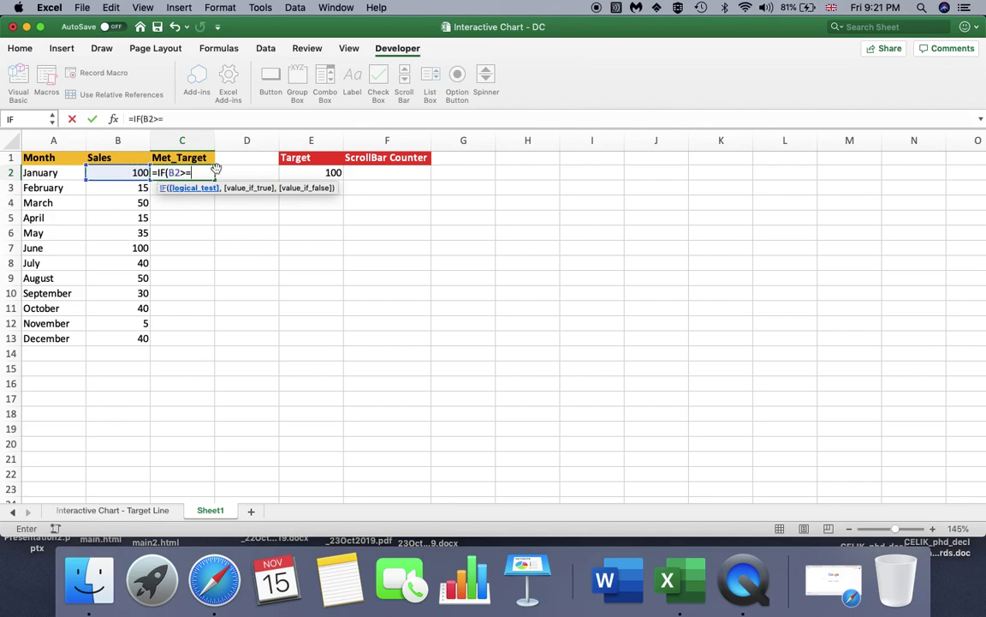
{"action": "left_click", "coordinate": [309, 175]}
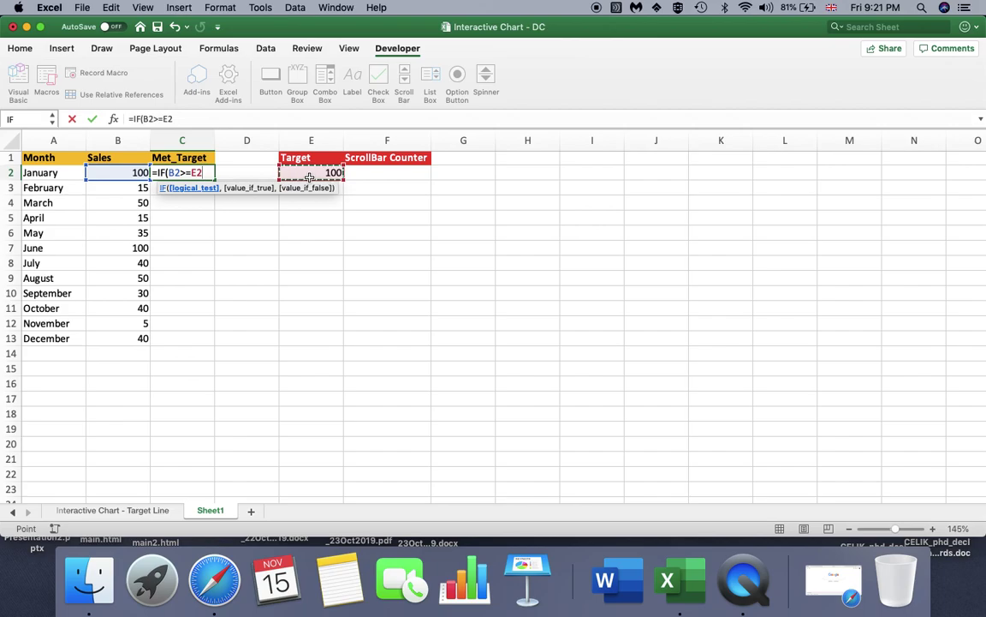
{"action": "left_click", "coordinate": [216, 173]}
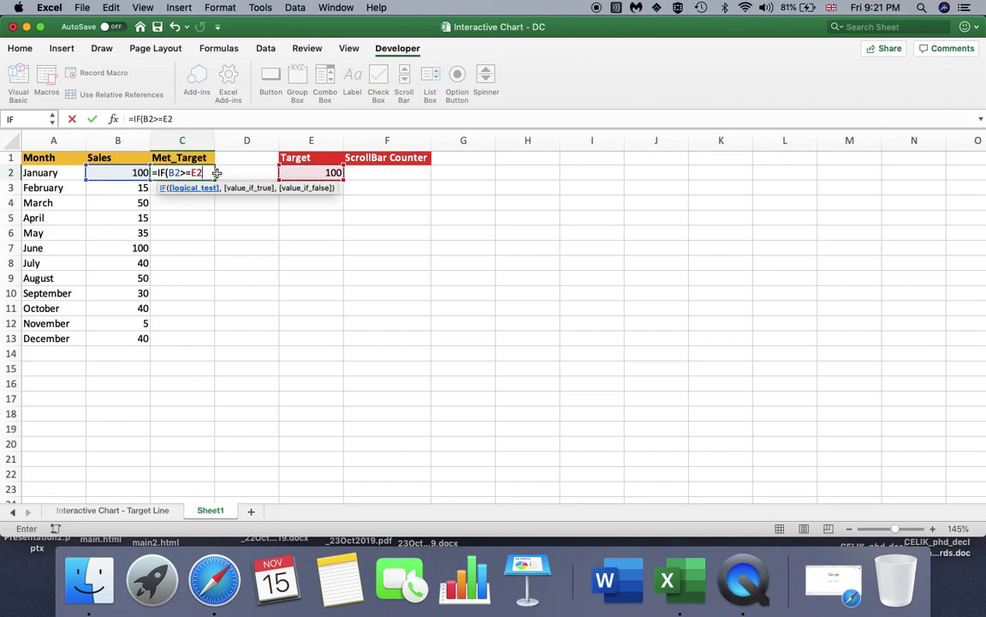
{"action": "left_click", "coordinate": [216, 173]}
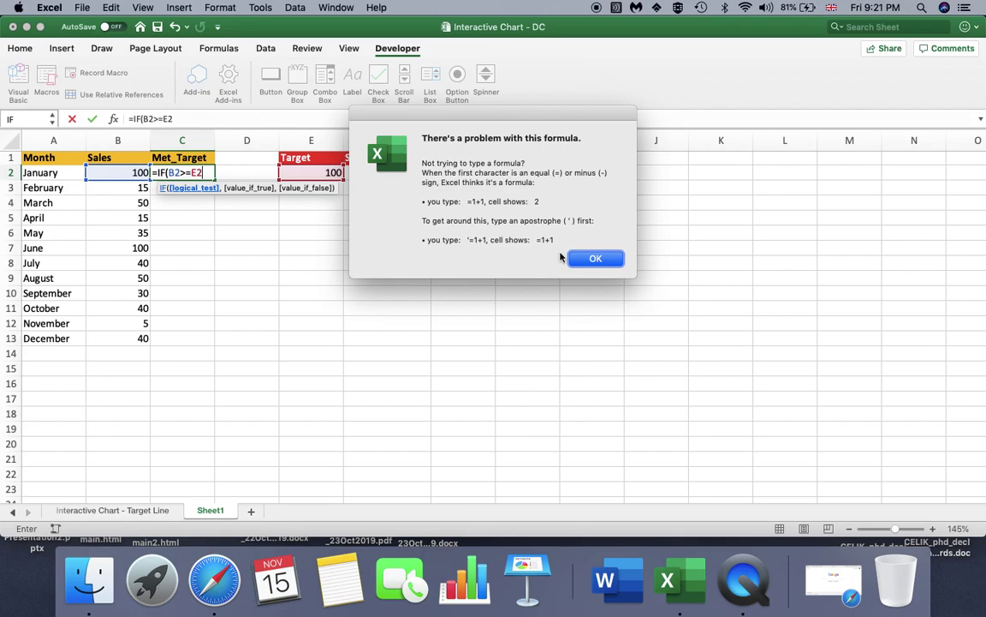
{"action": "left_click", "coordinate": [585, 259]}
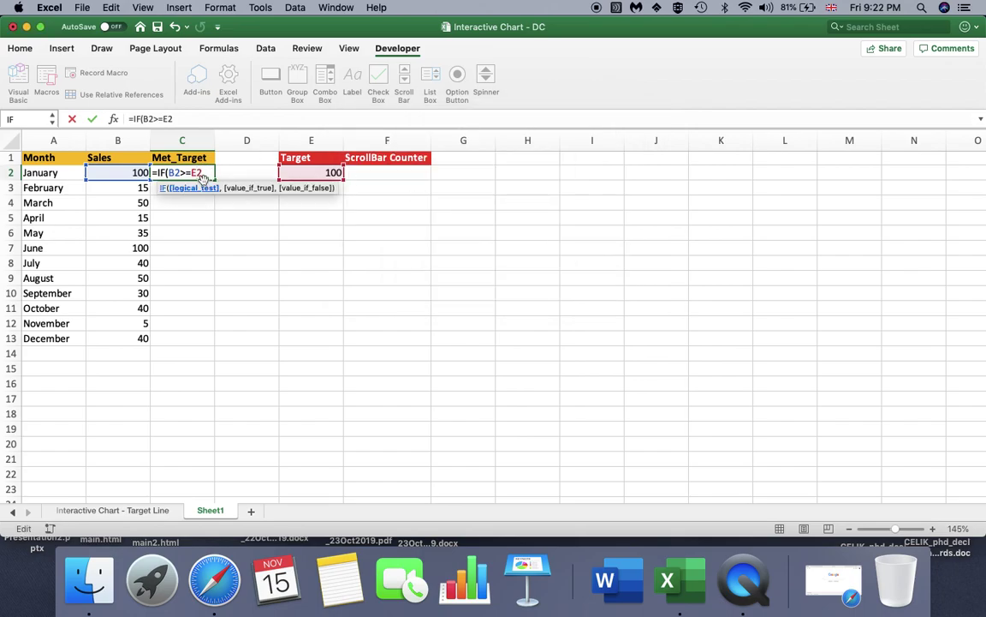
Make the target reference in the C2 formula absolute as $E$2 and end the logical test
{"action": "type", "text": "$"}
{"action": "key", "text": "Left"}
{"action": "key", "text": "Left"}
{"action": "type", "text": "$"}
{"action": "key", "text": "Right"}
{"action": "key", "text": "Right"}
{"action": "key", "text": "Right"}
{"action": "type", "text": ","}
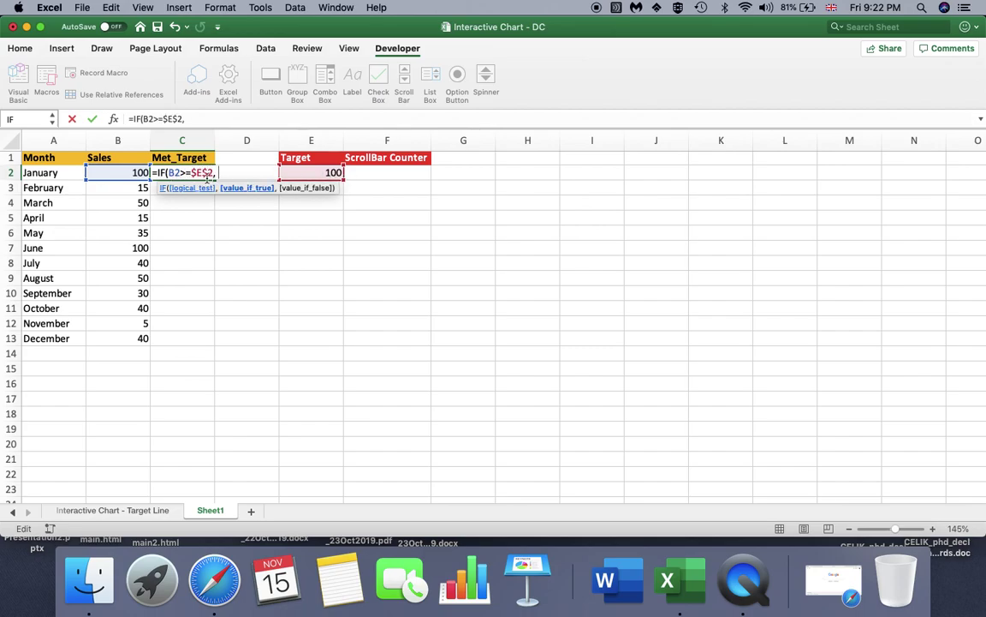
Complete the C2 formula as =IF(B2>=$E$2, B2,NA()) and fill it down to C13
{"action": "left_click", "coordinate": [130, 173]}
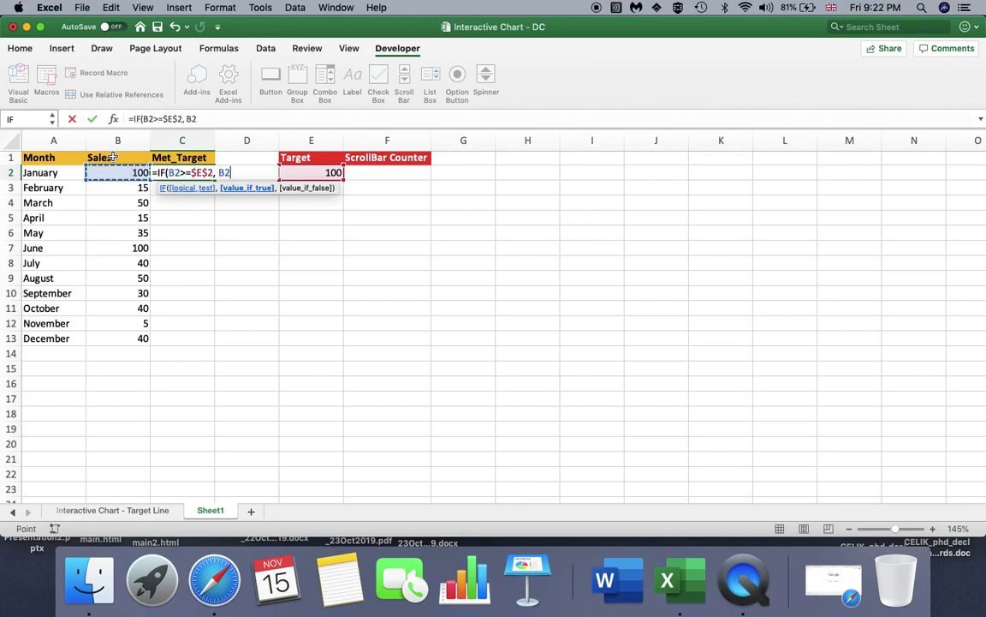
{"action": "type", "text": ","}
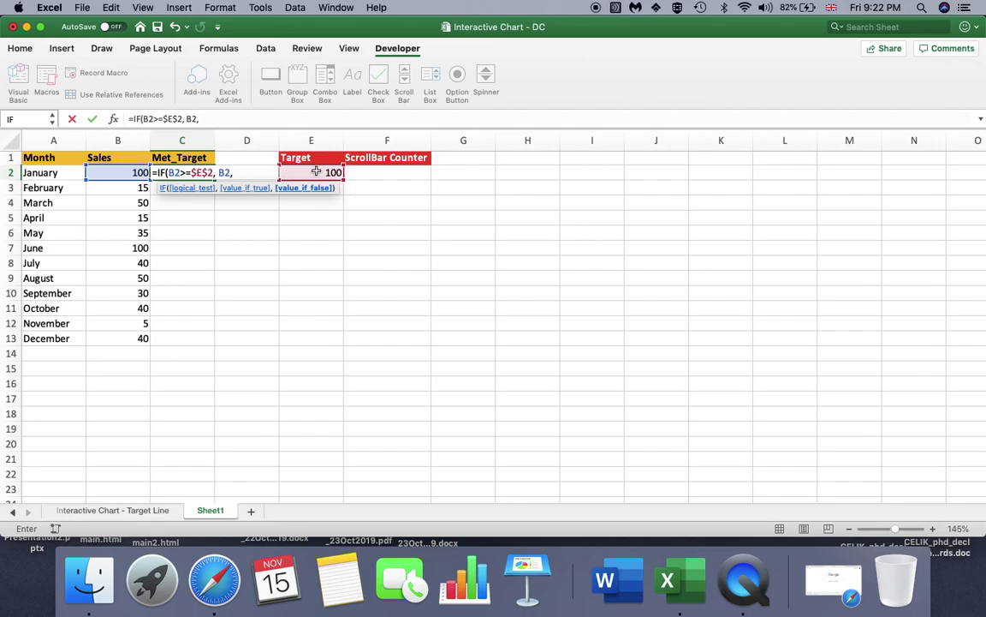
{"action": "type", "text": "NA())"}
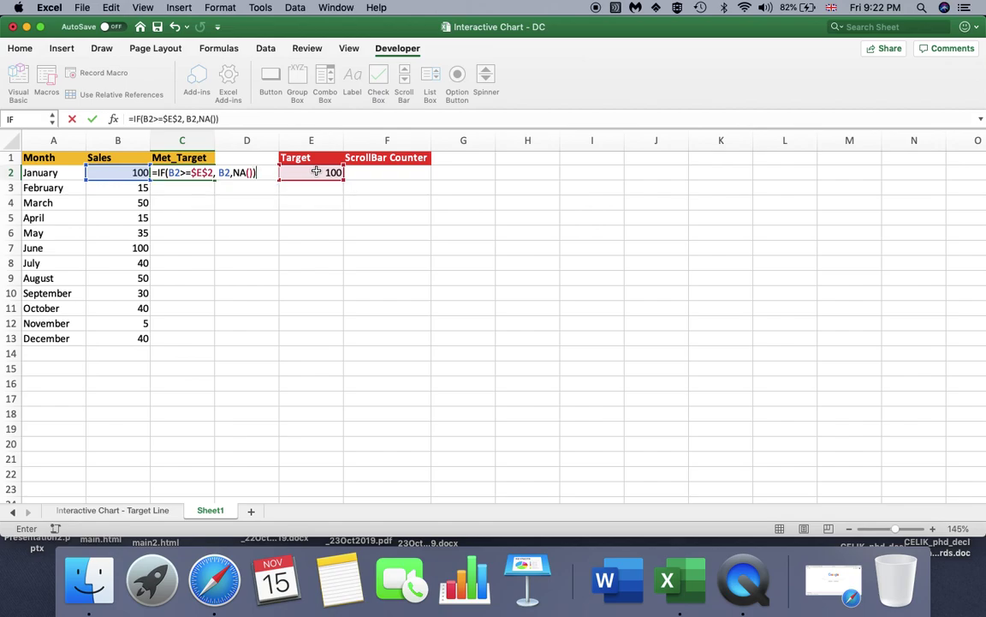
{"action": "key", "text": "Return"}
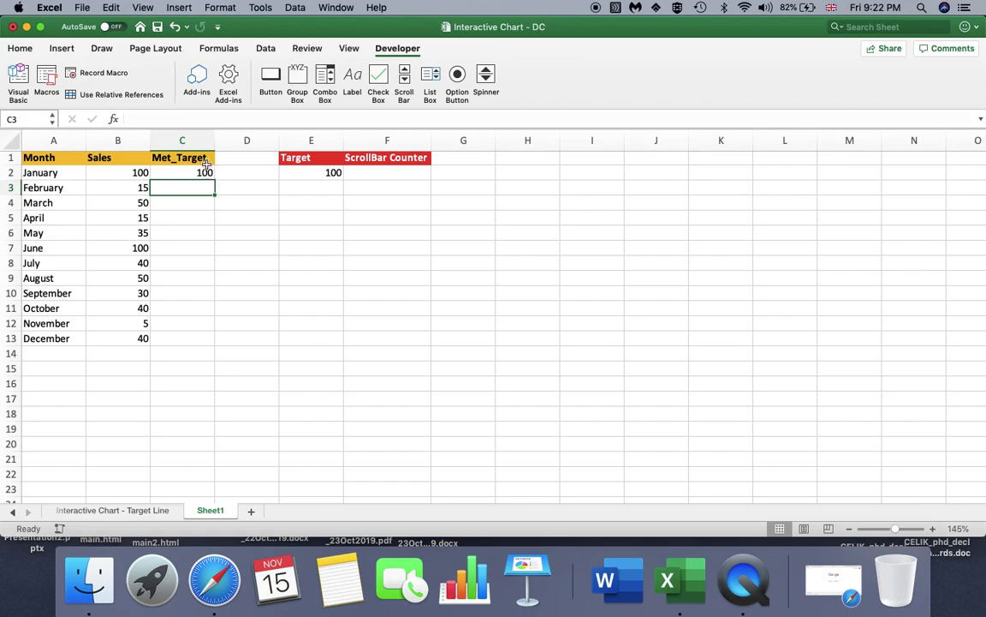
{"action": "left_click", "coordinate": [188, 172]}
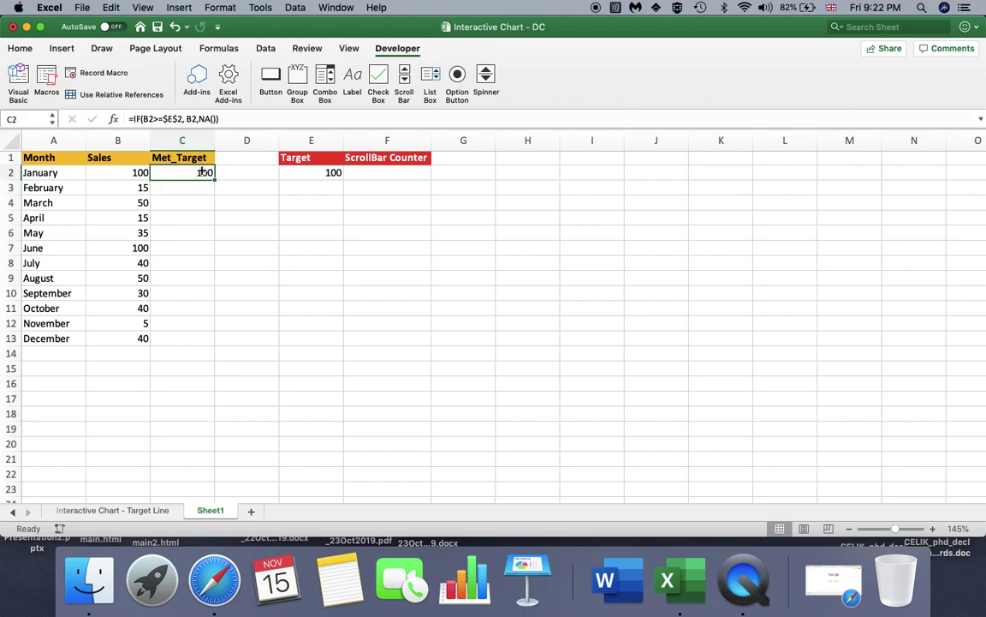
{"action": "left_click_drag", "start_coordinate": [215, 181], "coordinate": [197, 341]}
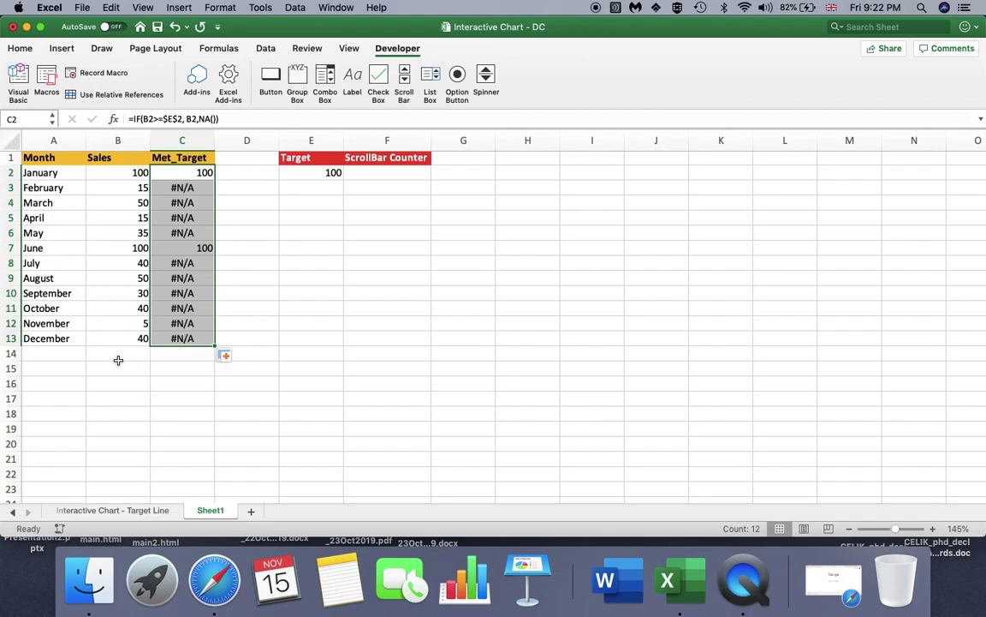
Insert a recommended Clustered Column chart from the Month, Sales and Met_Target data in A1:C13
{"action": "left_click_drag", "start_coordinate": [35, 159], "coordinate": [205, 345]}
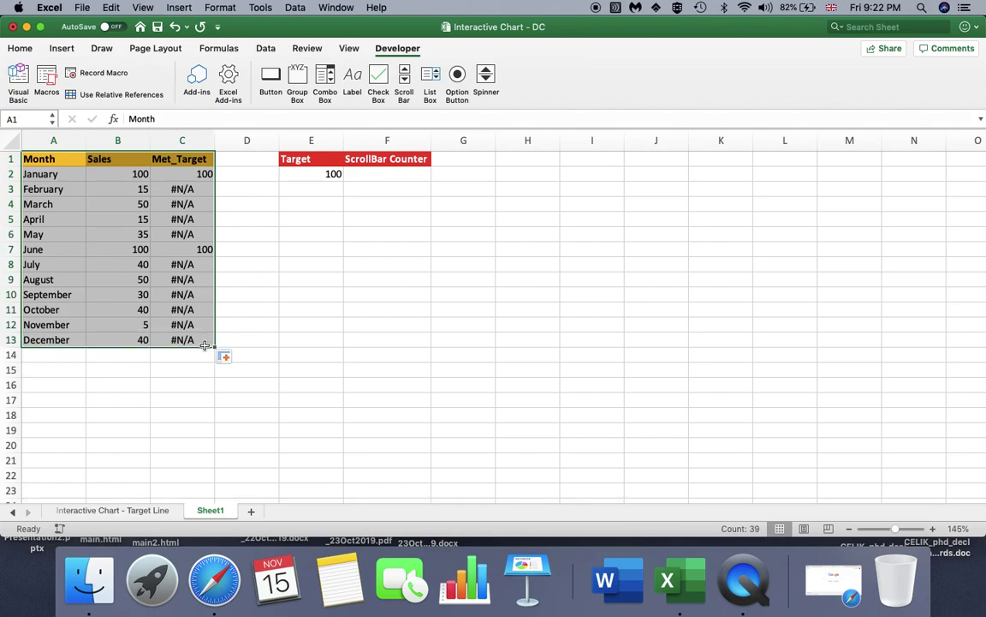
{"action": "left_click", "coordinate": [64, 50]}
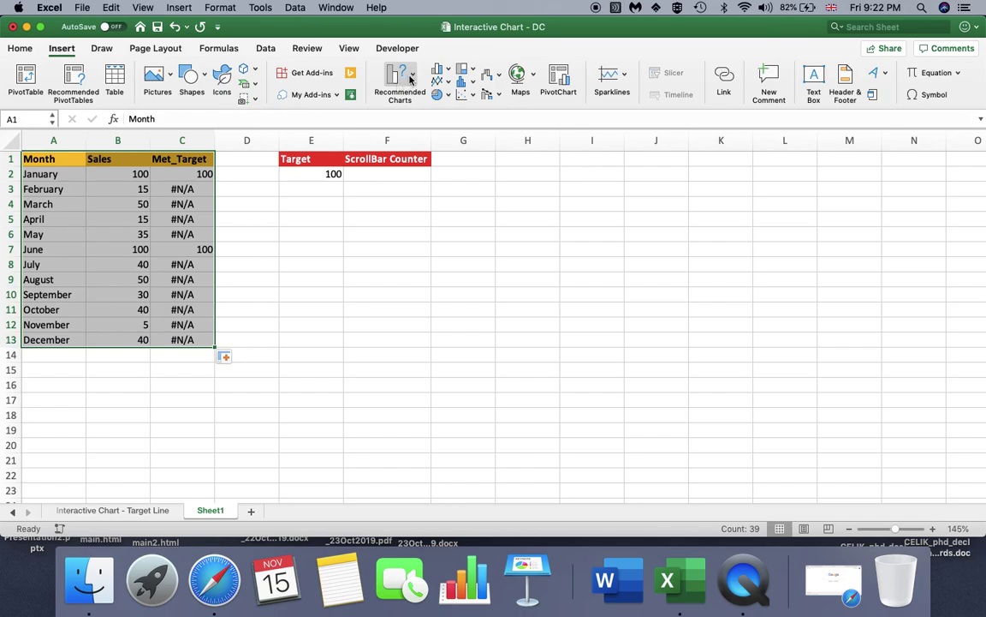
{"action": "left_click", "coordinate": [412, 78]}
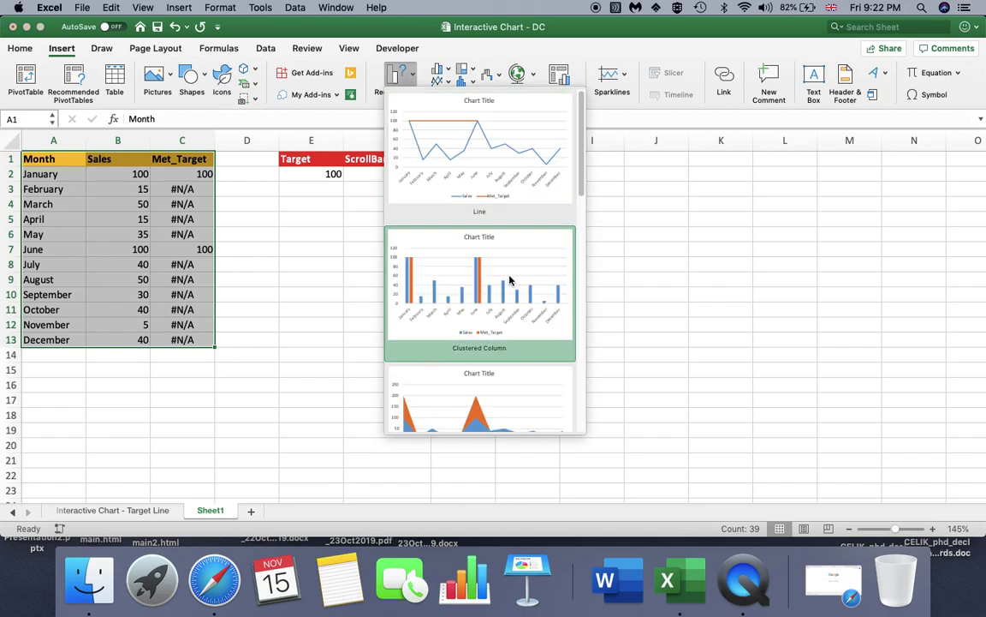
{"action": "left_click", "coordinate": [458, 289]}
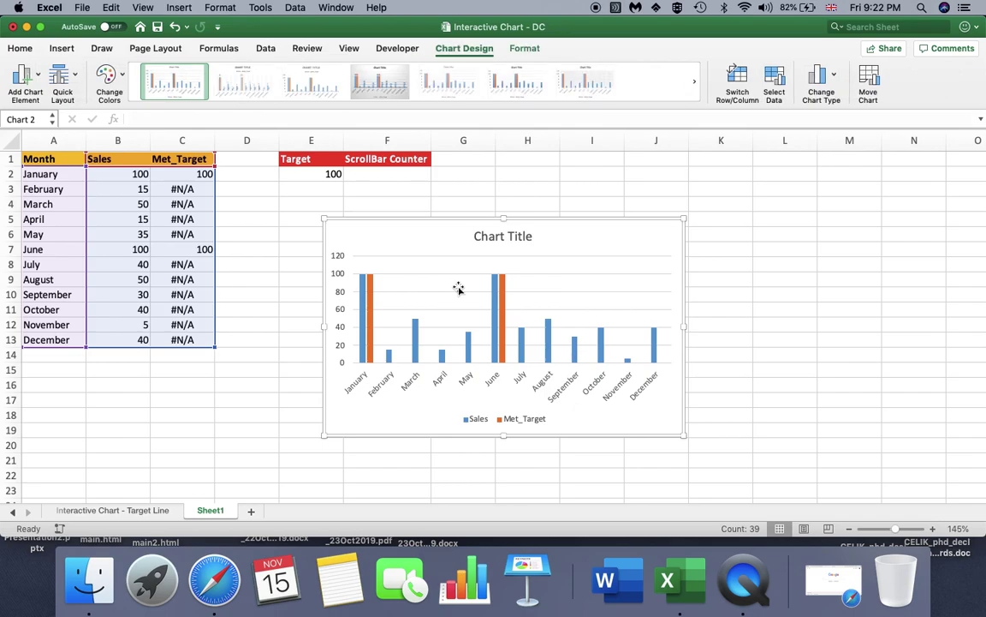
Move the chart beside the data table under the Target headers and enlarge it to about row 21
{"action": "left_click_drag", "start_coordinate": [448, 219], "coordinate": [371, 193]}
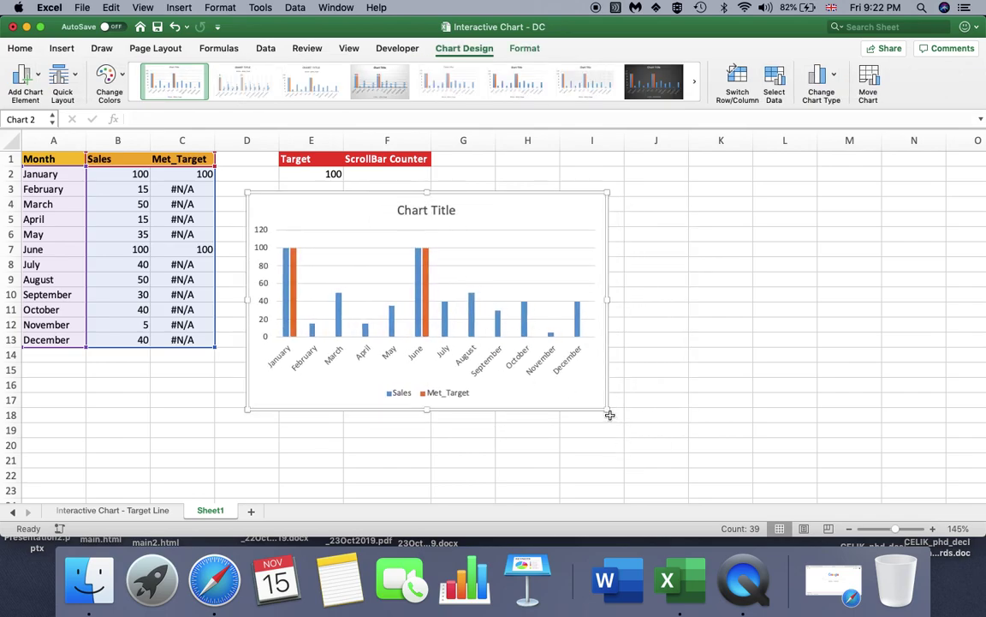
{"action": "left_click_drag", "start_coordinate": [608, 412], "coordinate": [698, 460]}
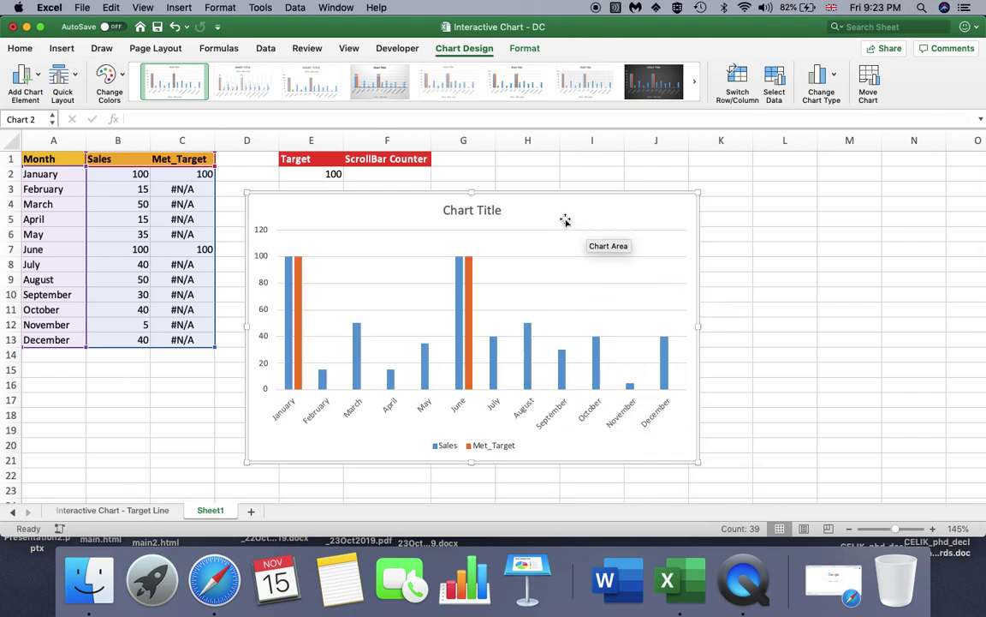
{"action": "left_click_drag", "start_coordinate": [553, 199], "coordinate": [548, 203]}
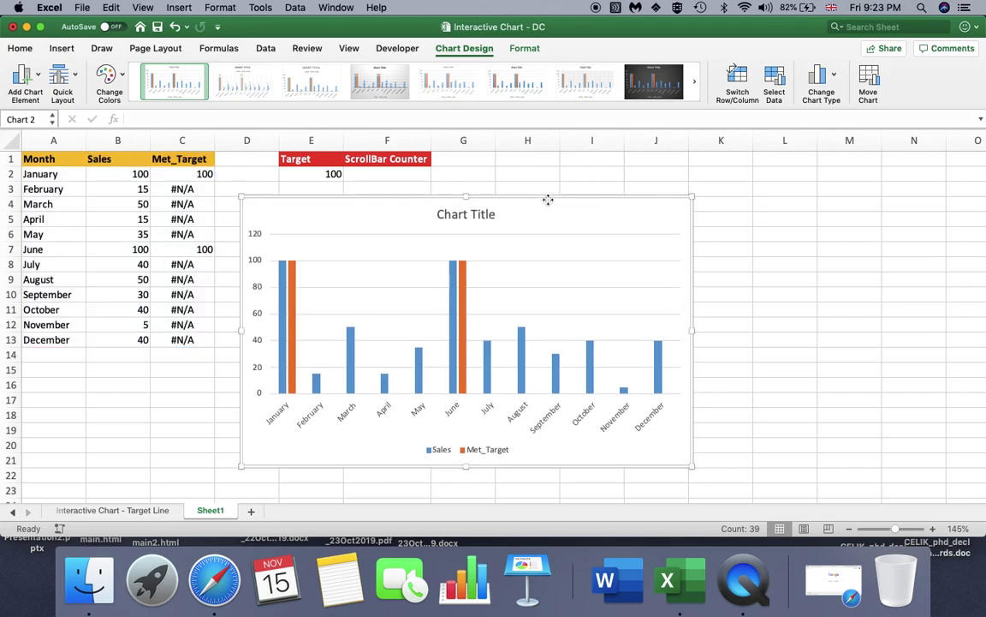
Set the Target value in E2 to 50
{"action": "left_click", "coordinate": [326, 174]}
{"action": "double_click", "coordinate": [332, 174]}
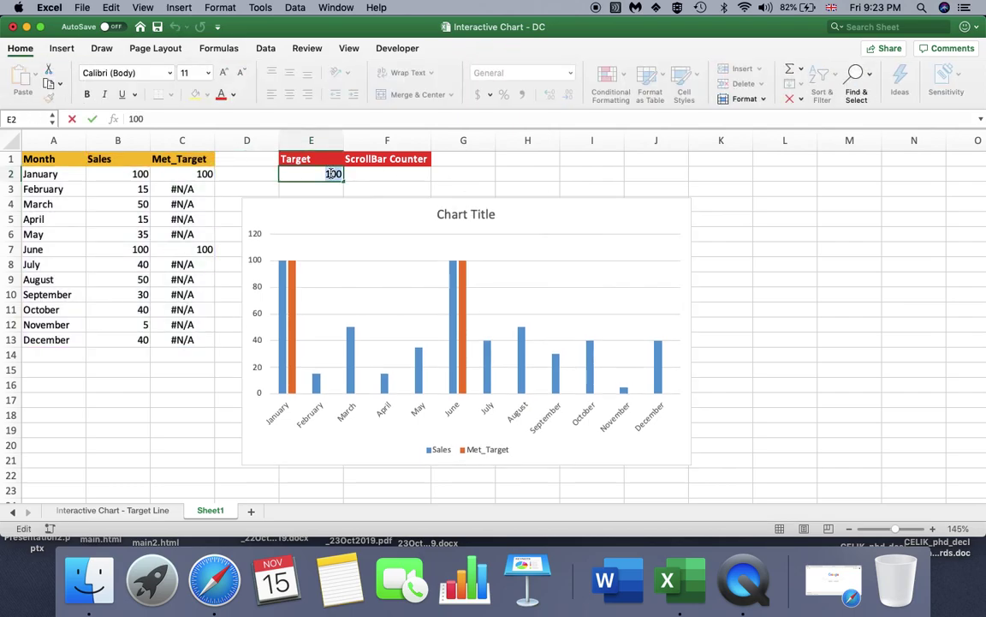
{"action": "type", "text": "50"}
{"action": "key", "text": "Return"}
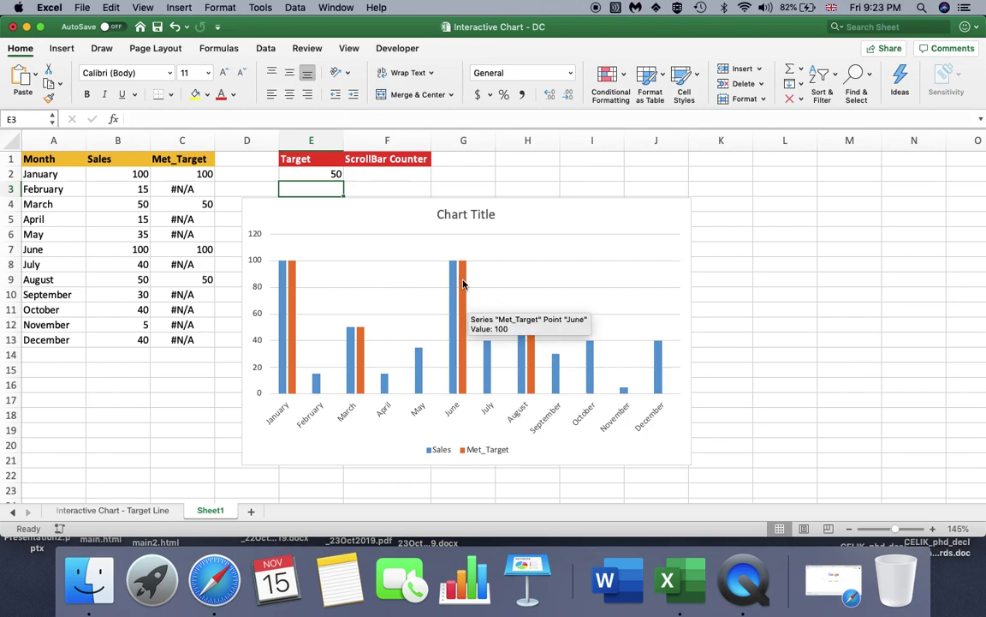
Give the chart's Met_Target columns a solid green fill
{"action": "left_click", "coordinate": [544, 214]}
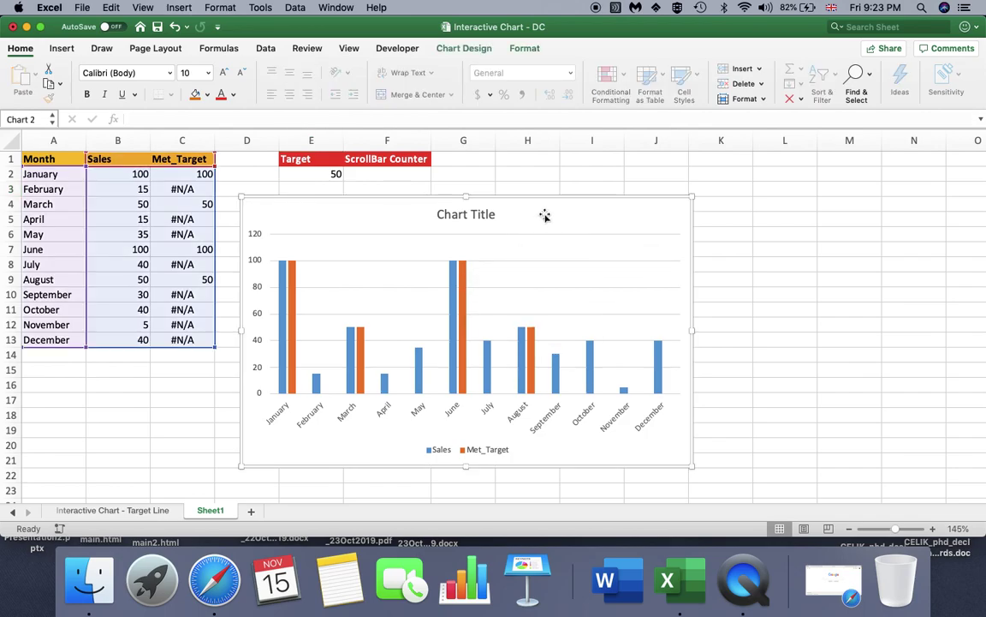
{"action": "right_click", "coordinate": [544, 216]}
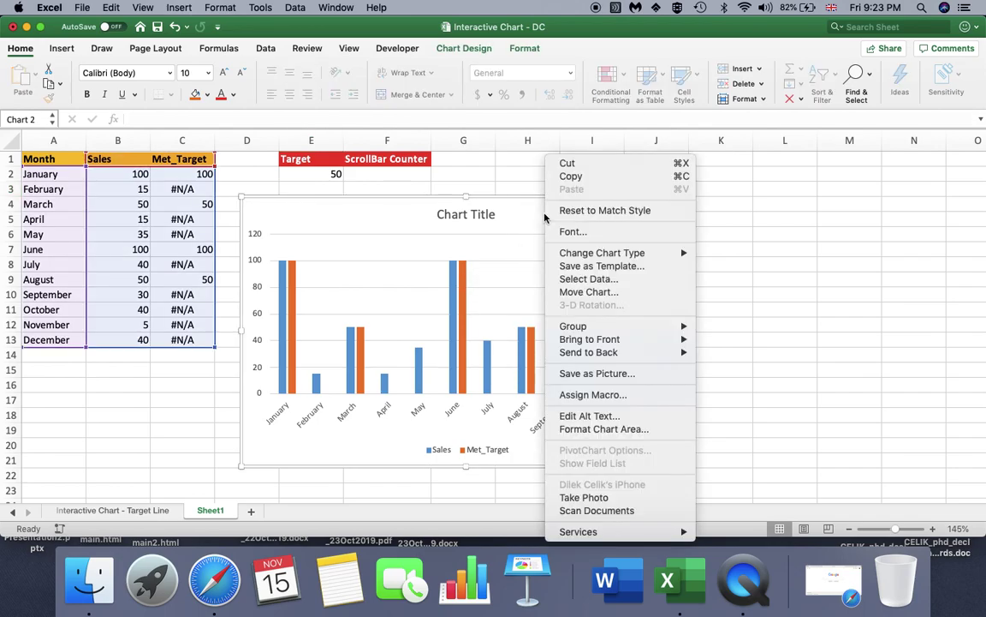
{"action": "left_click", "coordinate": [593, 429]}
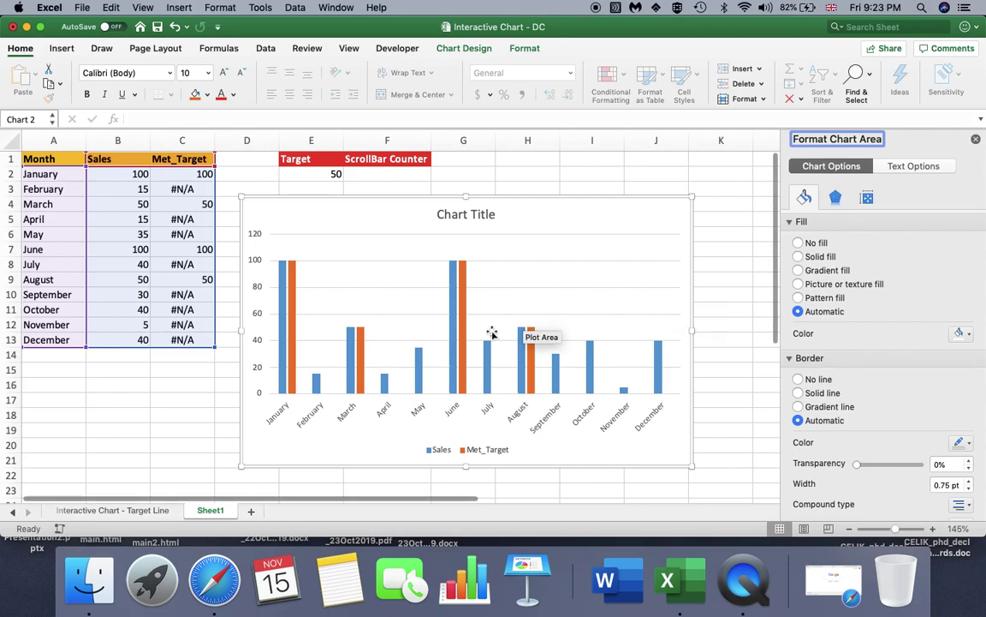
{"action": "left_click", "coordinate": [463, 282]}
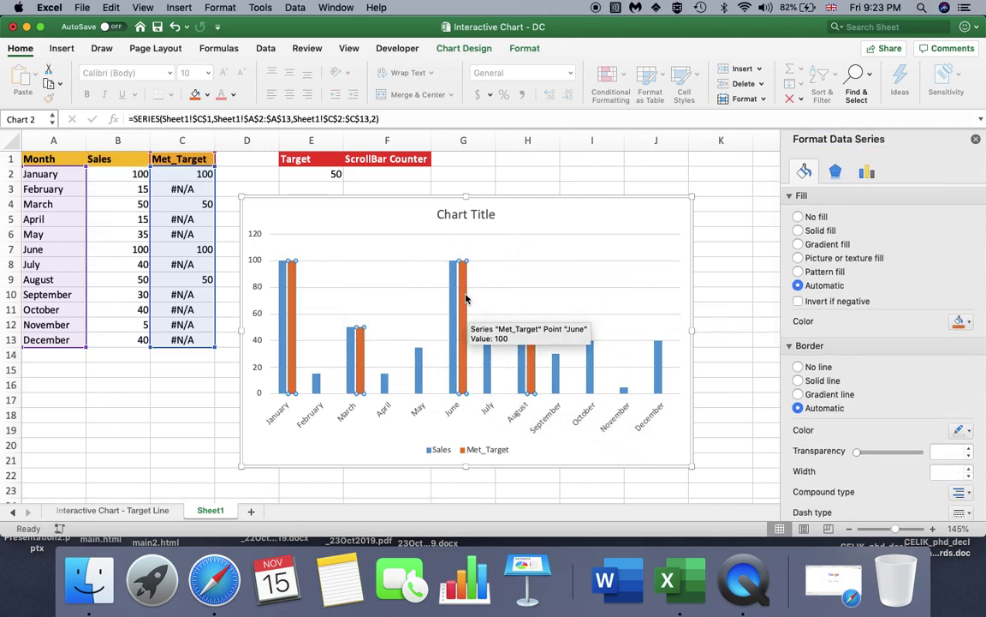
{"action": "left_click", "coordinate": [800, 230]}
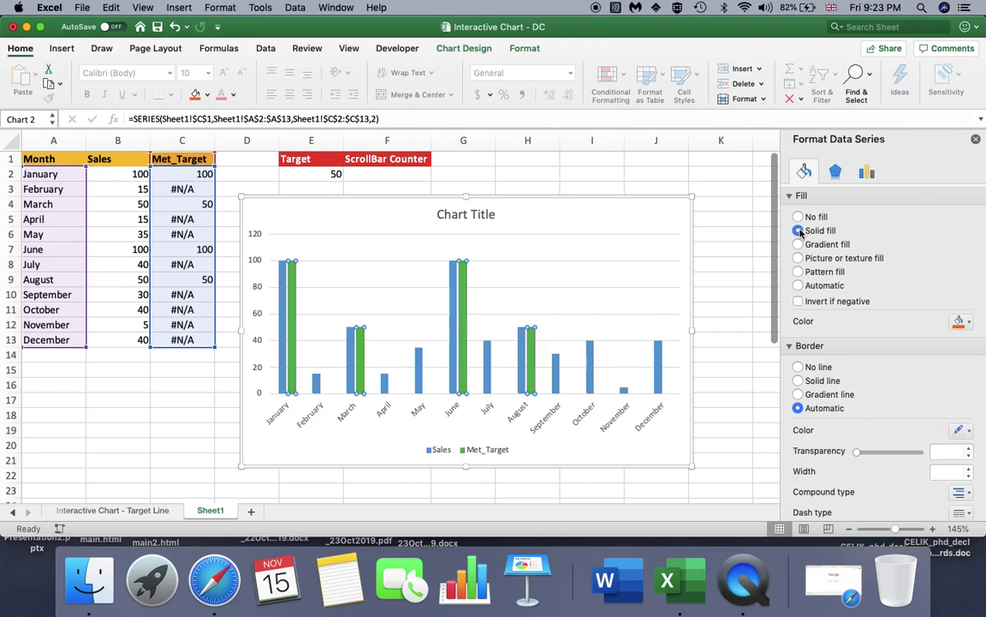
{"action": "left_click", "coordinate": [960, 322]}
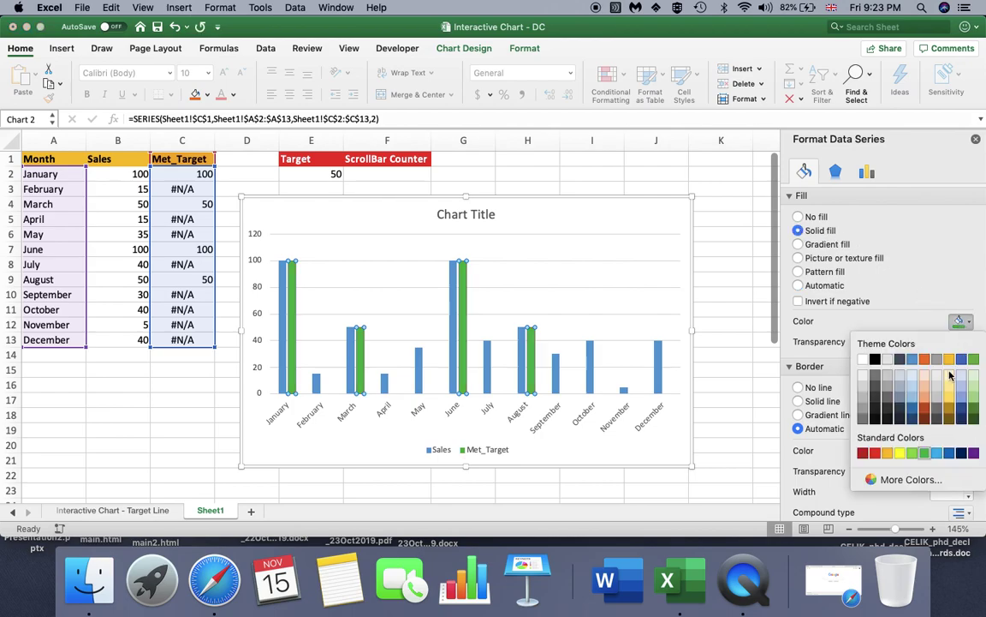
{"action": "left_click", "coordinate": [925, 454]}
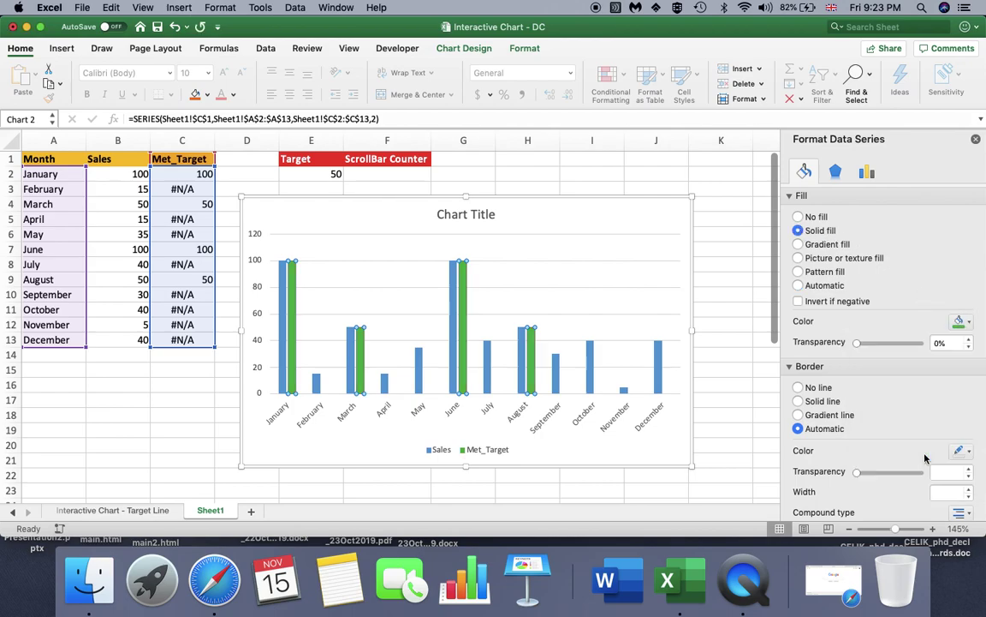
Give the chart's Sales columns a solid red fill
{"action": "left_click", "coordinate": [454, 281]}
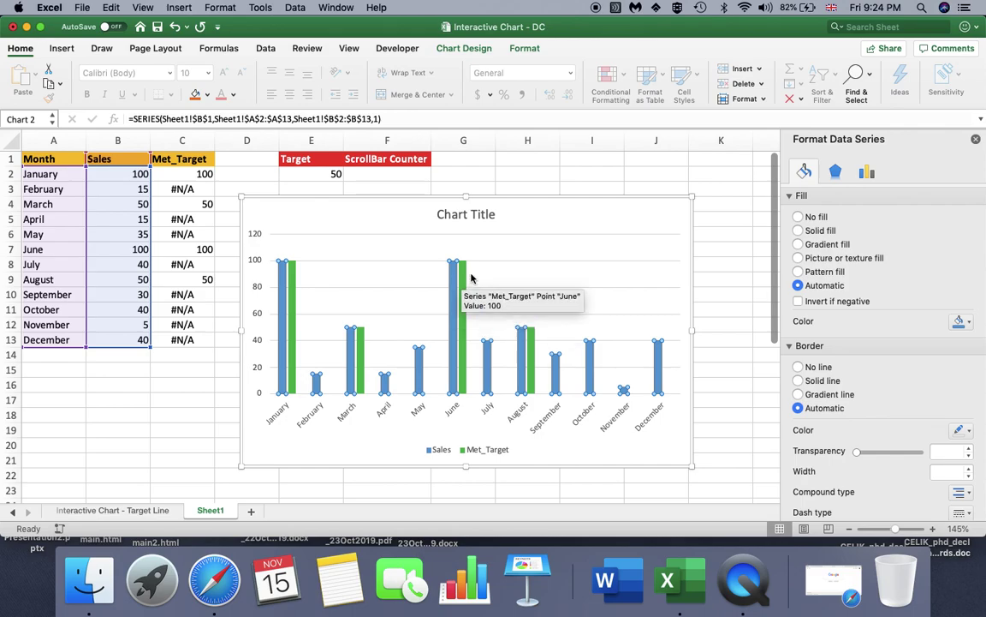
{"action": "left_click", "coordinate": [798, 230]}
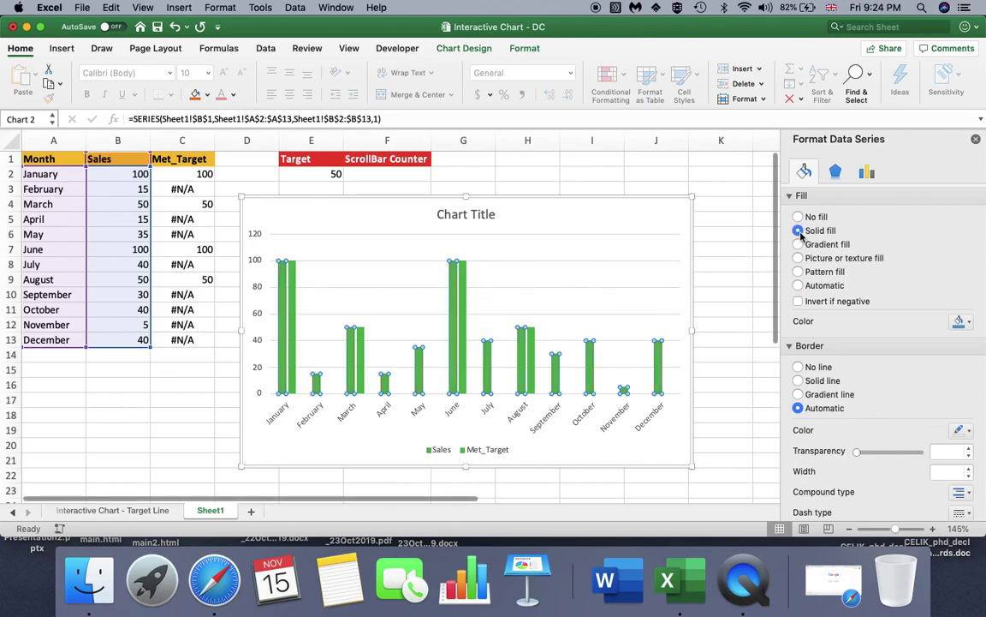
{"action": "left_click", "coordinate": [960, 322]}
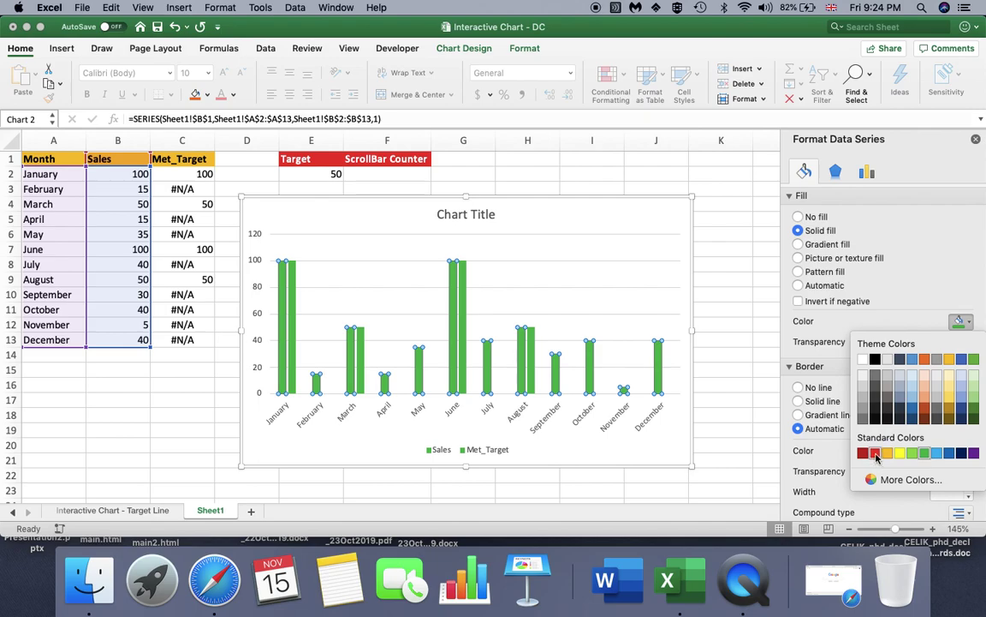
{"action": "left_click", "coordinate": [875, 454]}
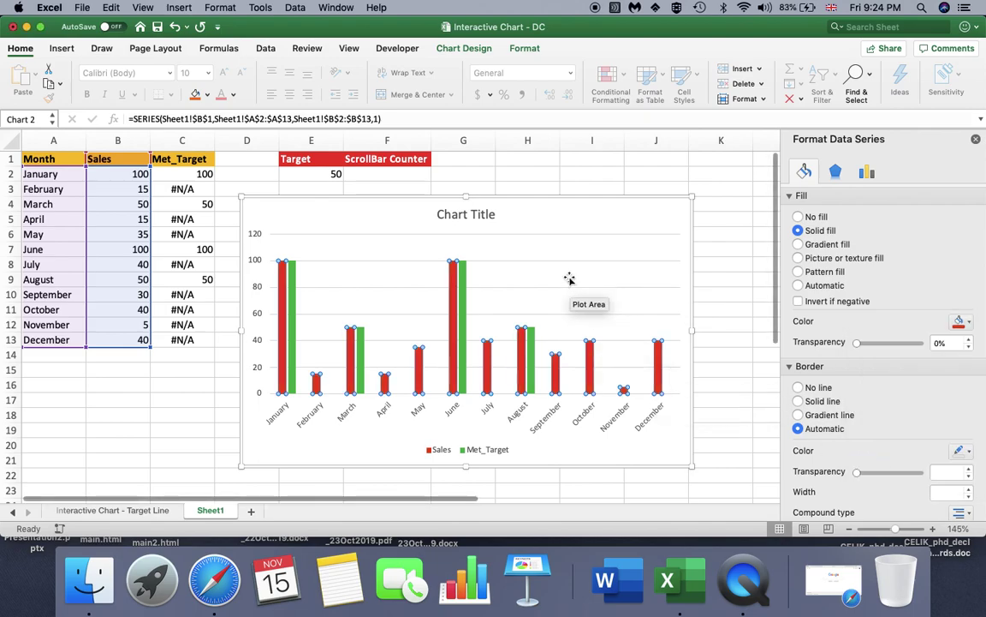
Add a third, empty data series to the chart's data source alongside Sales and Met_Target
{"action": "left_click", "coordinate": [506, 227]}
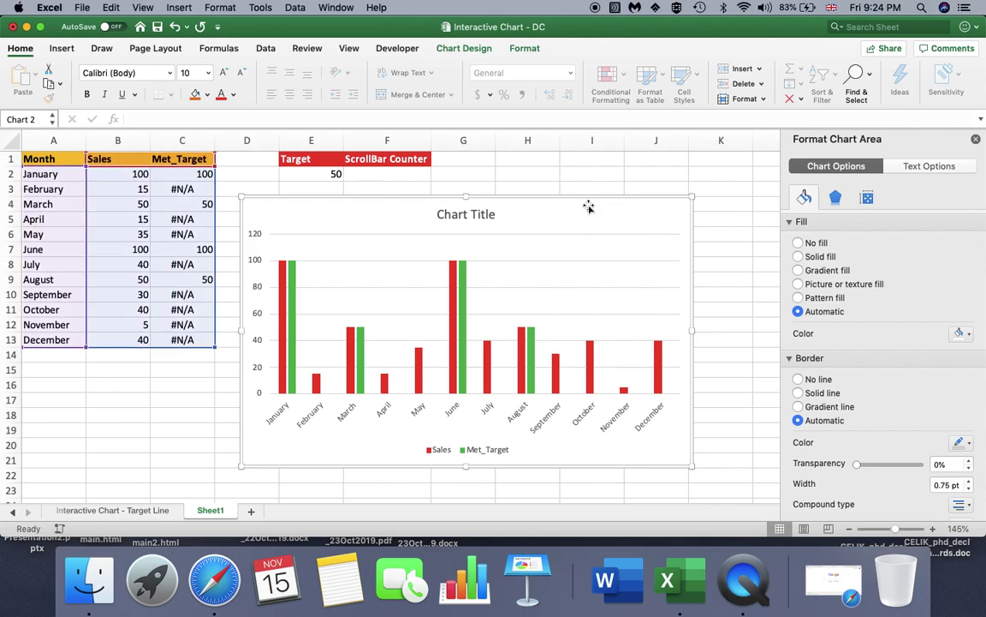
{"action": "left_click", "coordinate": [472, 50]}
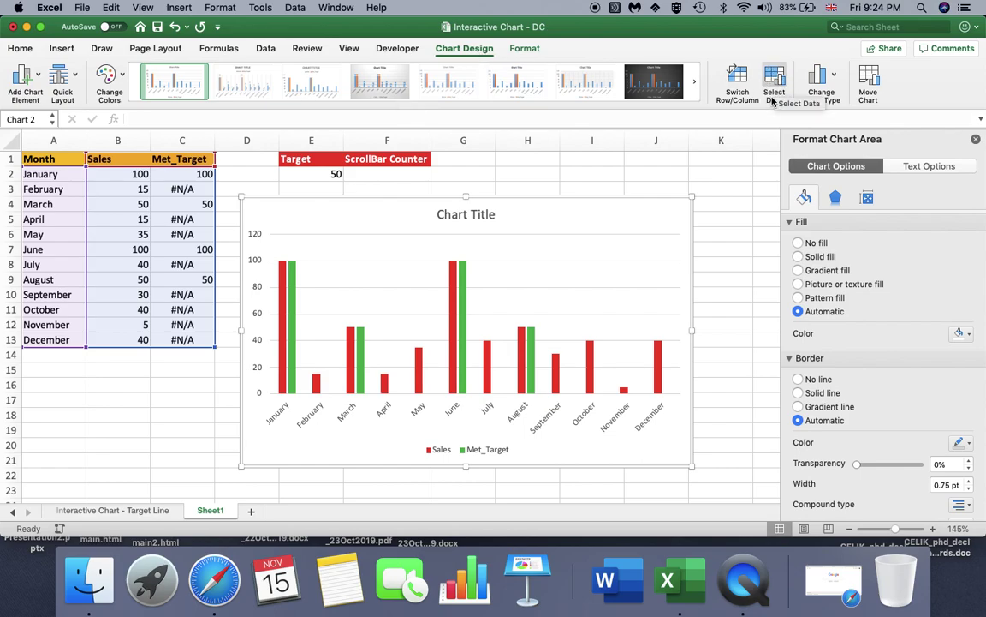
{"action": "left_click", "coordinate": [775, 88]}
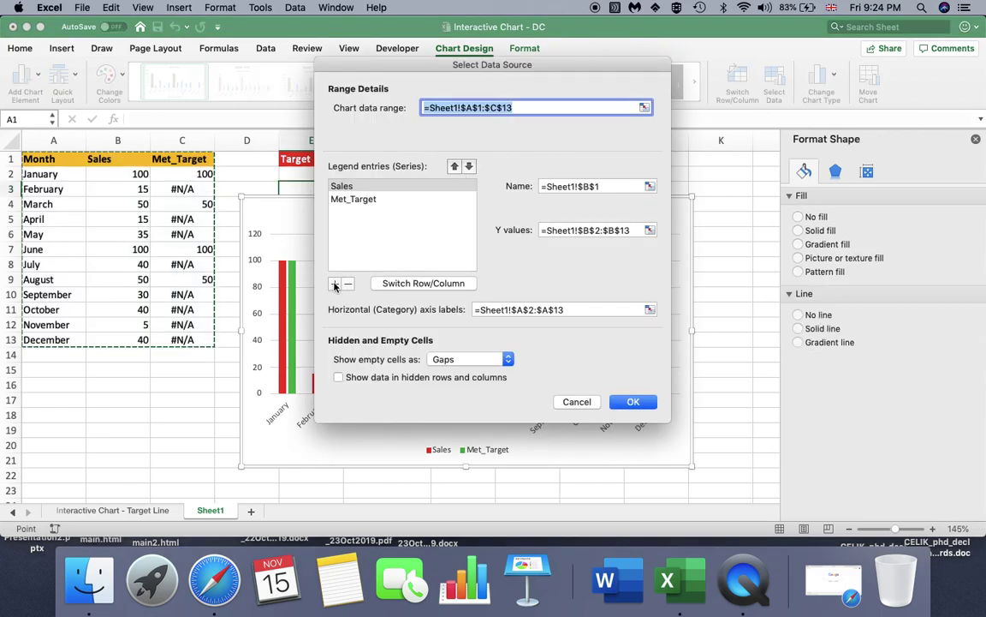
{"action": "left_click_drag", "start_coordinate": [392, 74], "coordinate": [407, 101]}
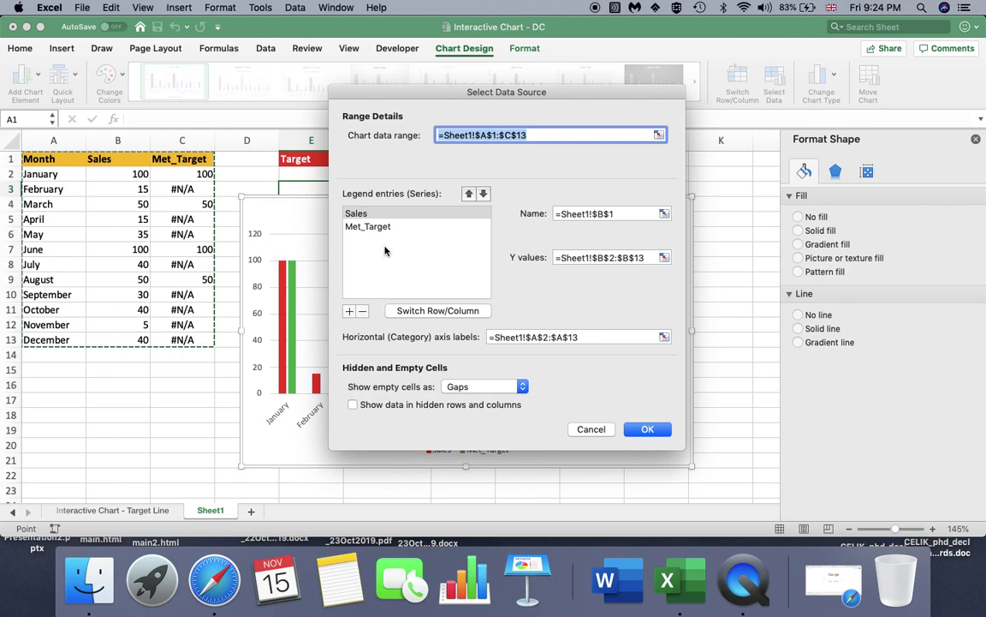
{"action": "left_click", "coordinate": [350, 312]}
{"action": "left_click_drag", "start_coordinate": [432, 97], "coordinate": [557, 97]}
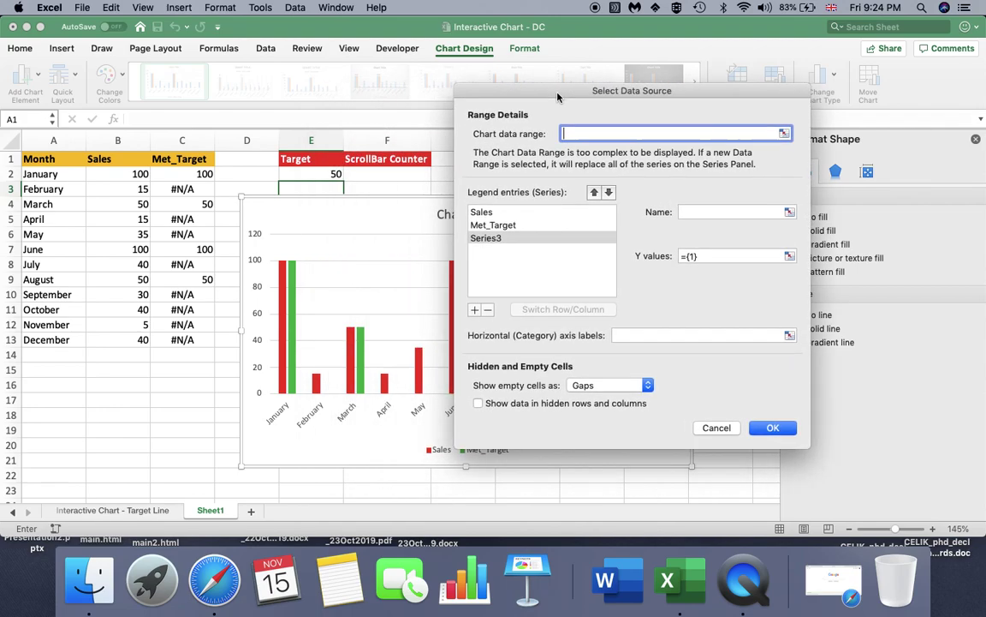
Link the new series' name to cell E1 and its Y values to cell E2 on Sheet1
{"action": "left_click", "coordinate": [790, 212]}
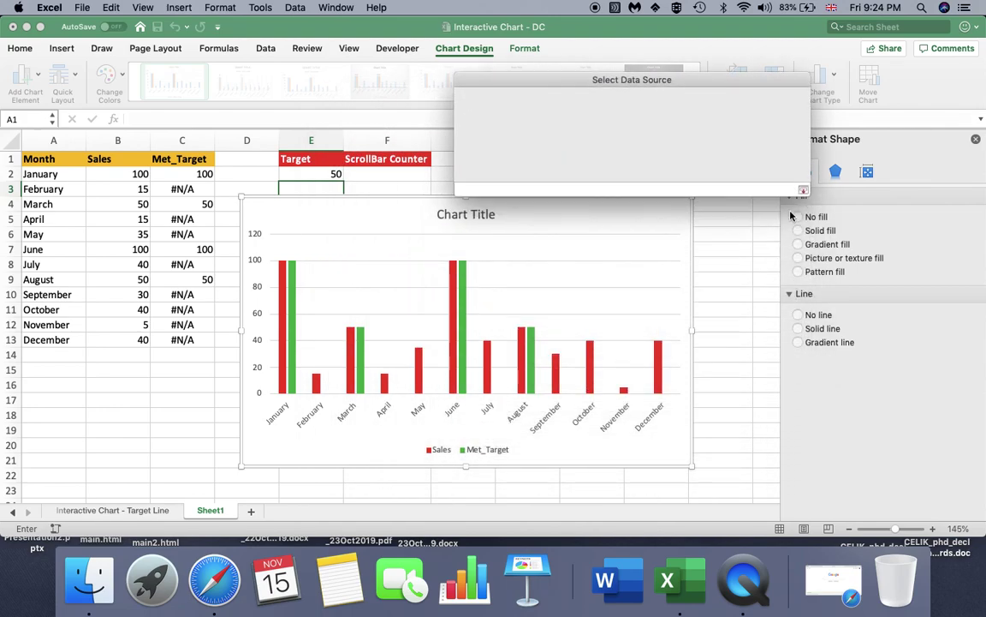
{"action": "left_click", "coordinate": [315, 158]}
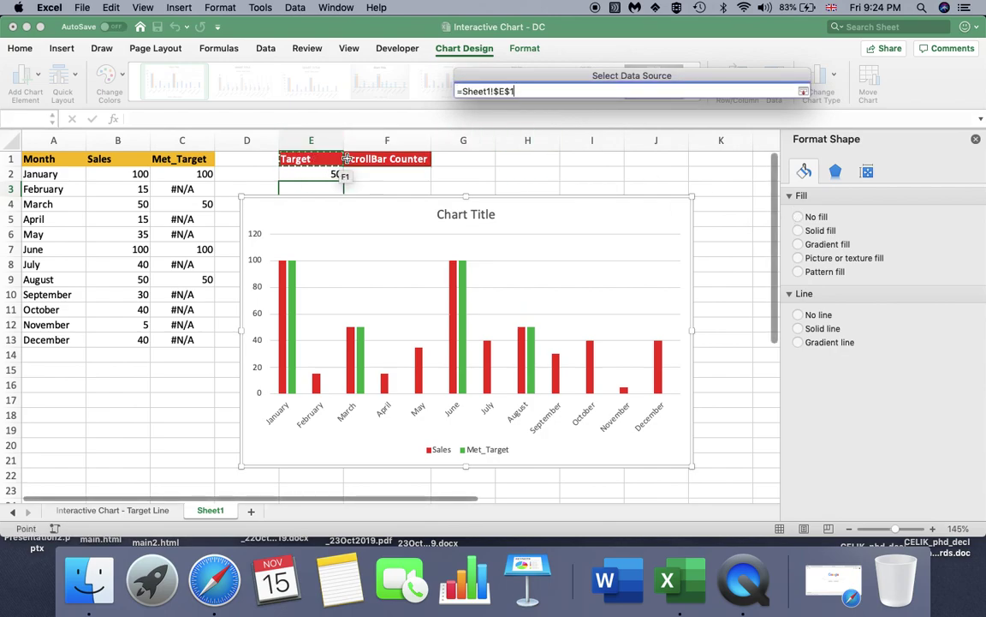
{"action": "key", "text": "Return"}
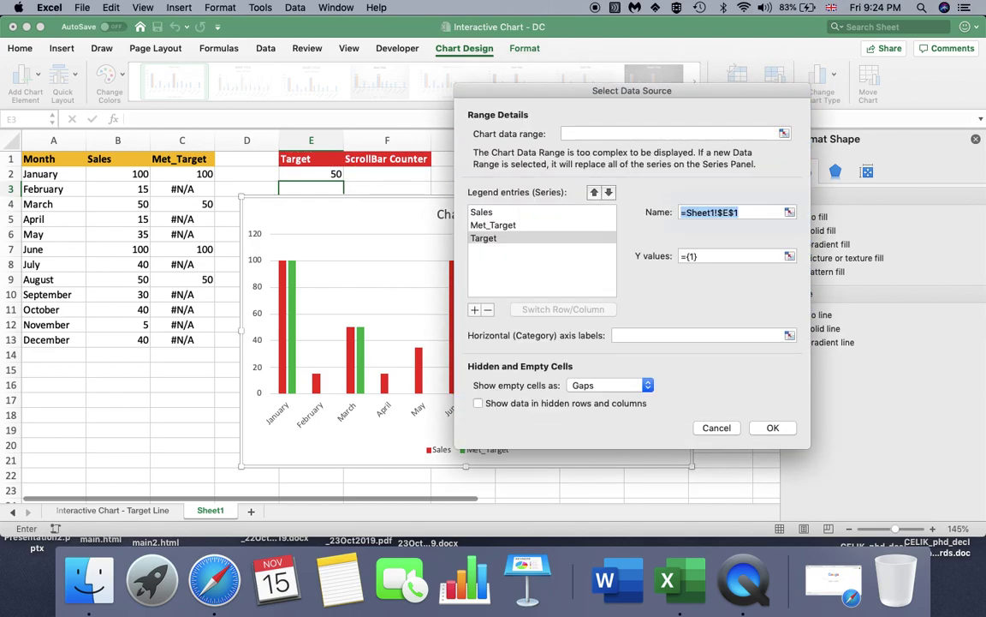
{"action": "left_click", "coordinate": [790, 255]}
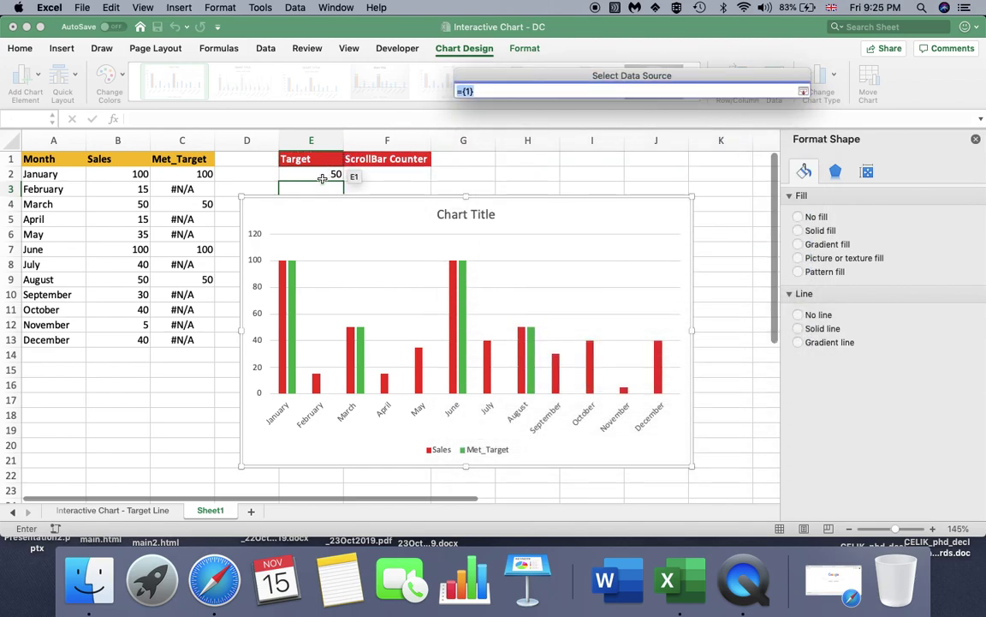
{"action": "left_click", "coordinate": [332, 175]}
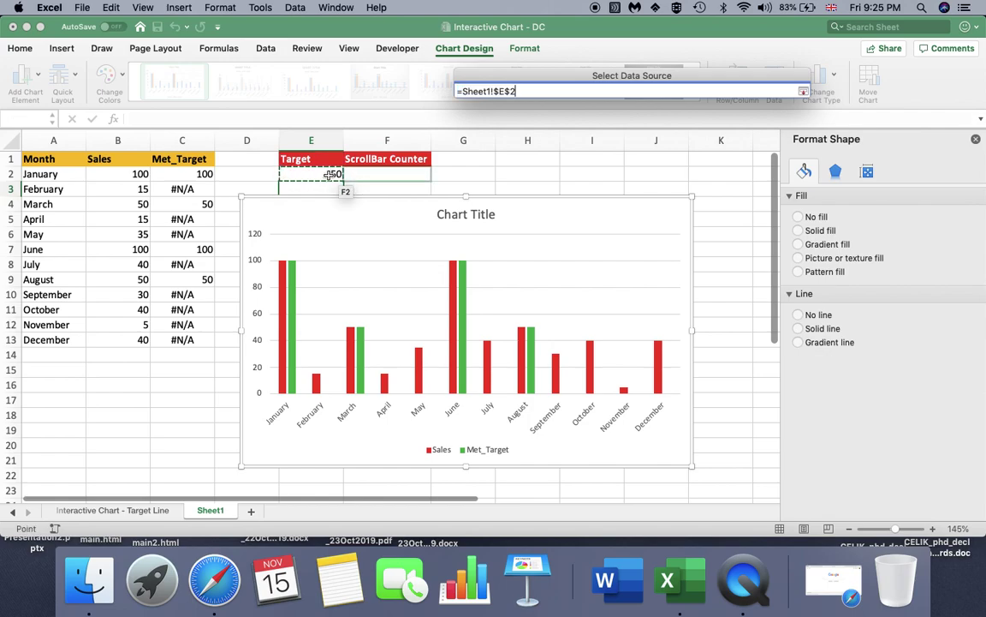
{"action": "key", "text": "Return"}
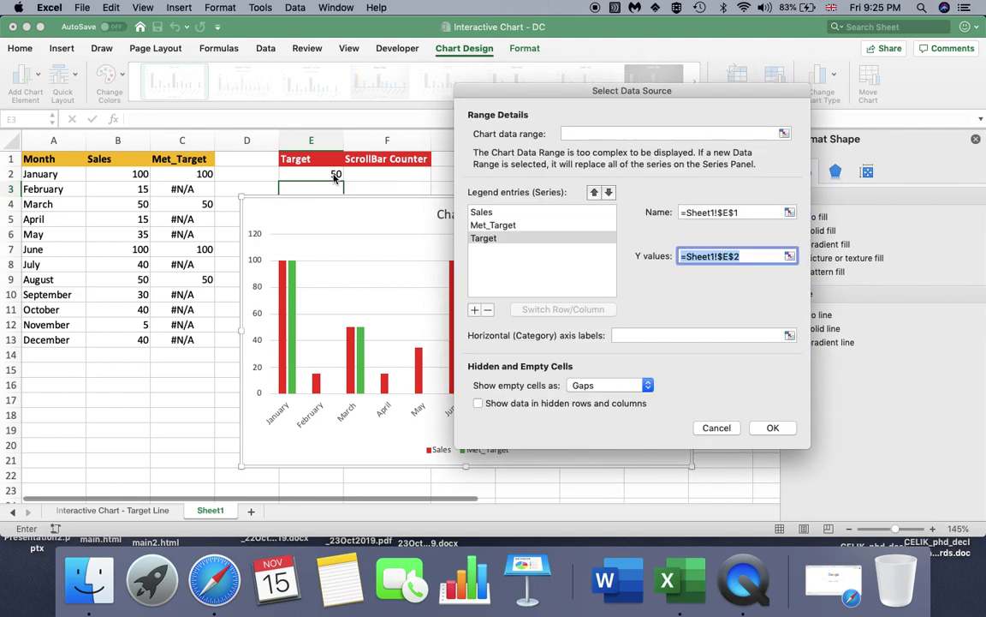
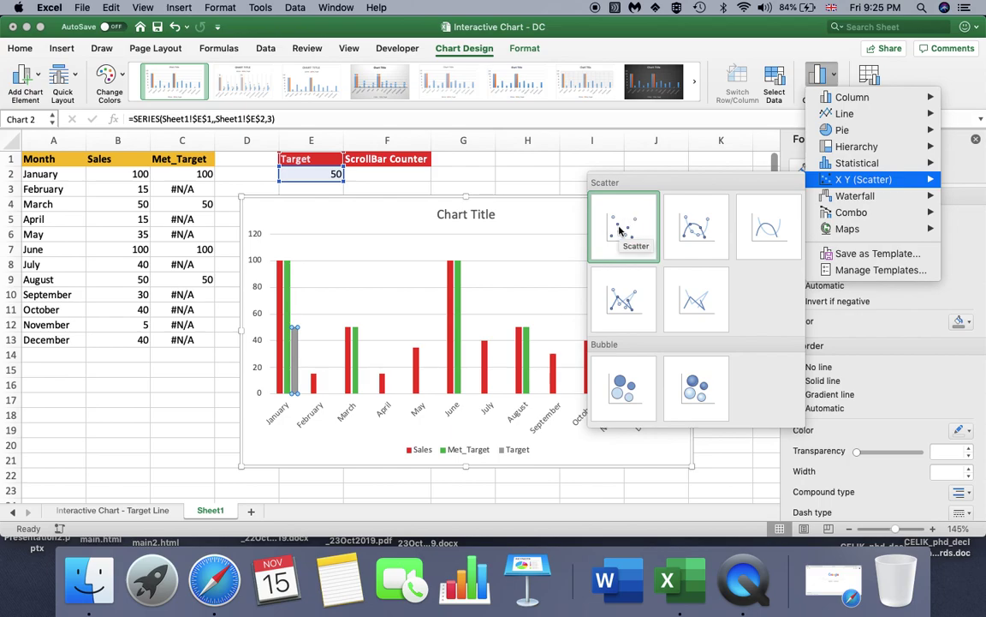
Change the Target series to a Scatter chart type and add error bars to its point
{"action": "left_click", "coordinate": [620, 230]}
{"action": "left_click", "coordinate": [619, 227]}
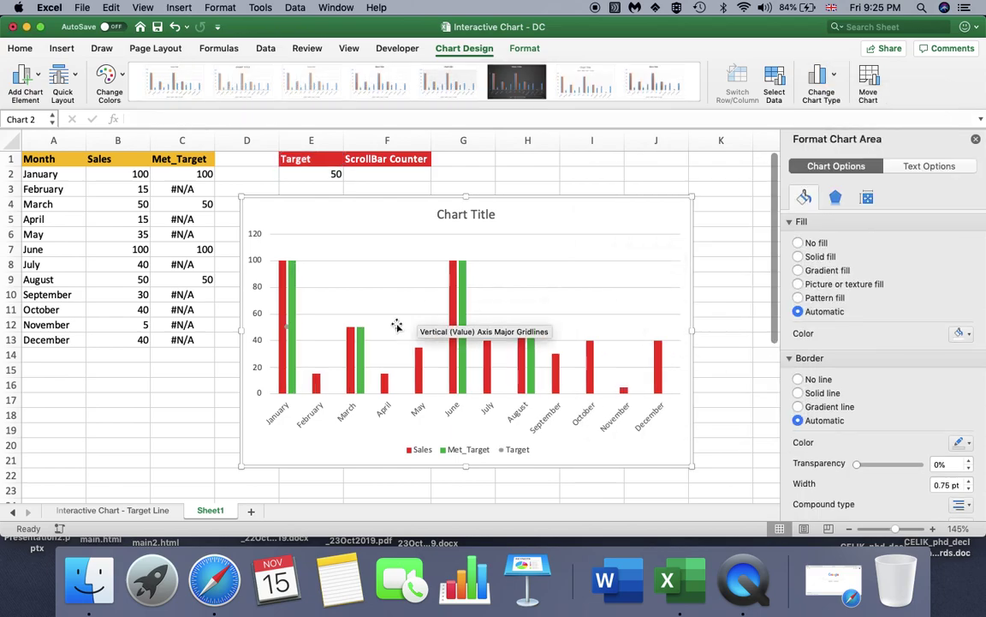
{"action": "left_click", "coordinate": [287, 328]}
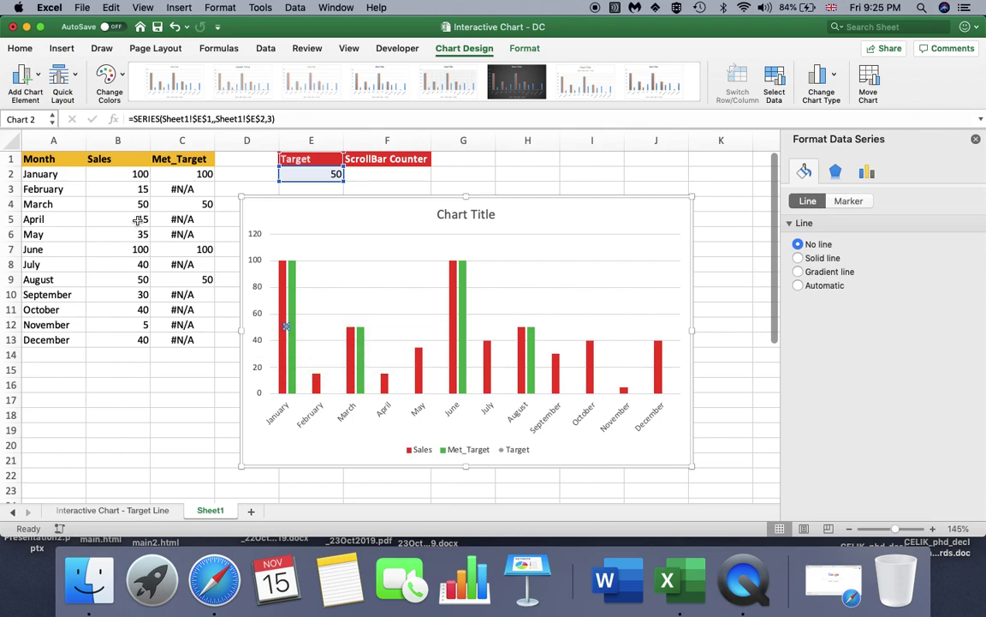
{"action": "left_click", "coordinate": [40, 77]}
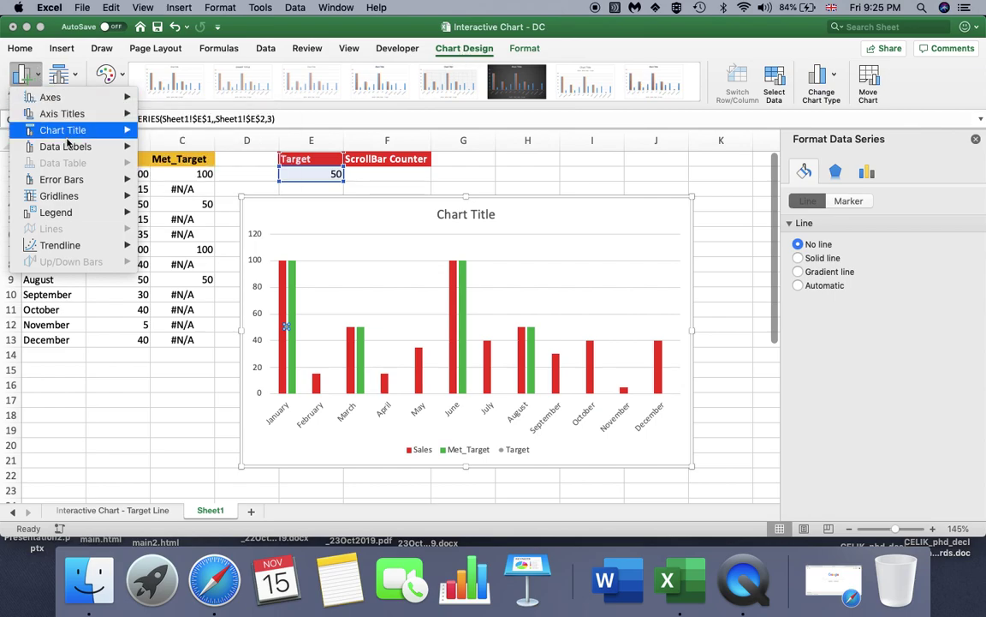
{"action": "mouse_move", "coordinate": [85, 182]}
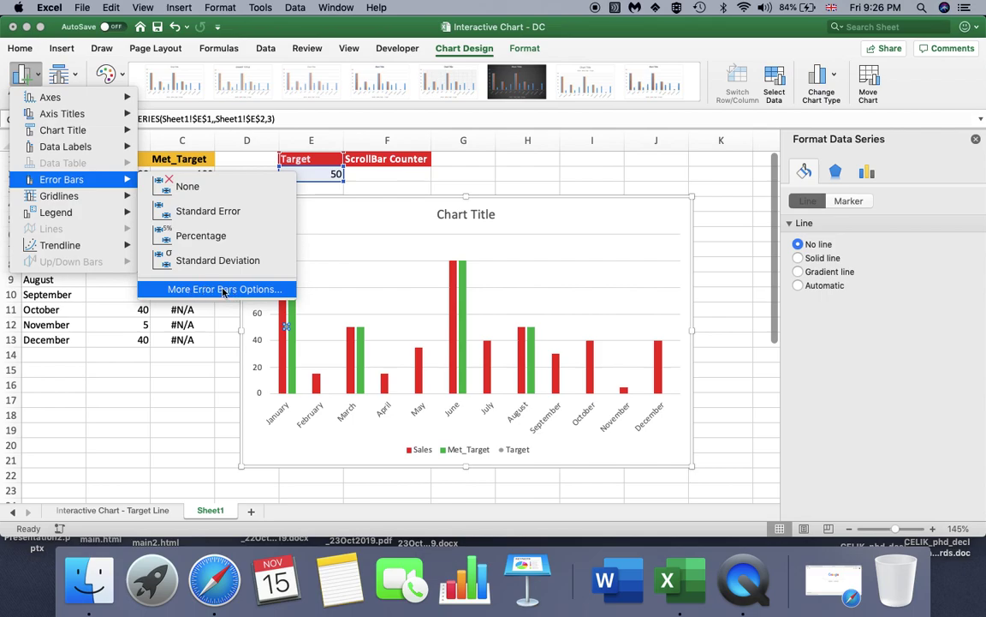
{"action": "left_click", "coordinate": [222, 291]}
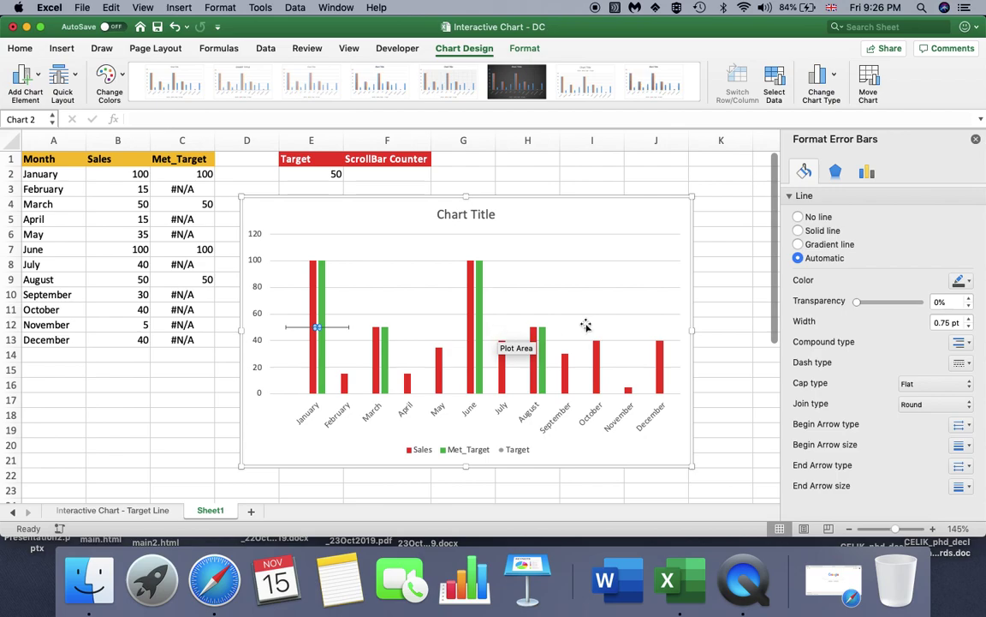
Set the Target series' horizontal error bar to the Plus direction with a fixed value of 11
{"action": "left_click", "coordinate": [294, 329]}
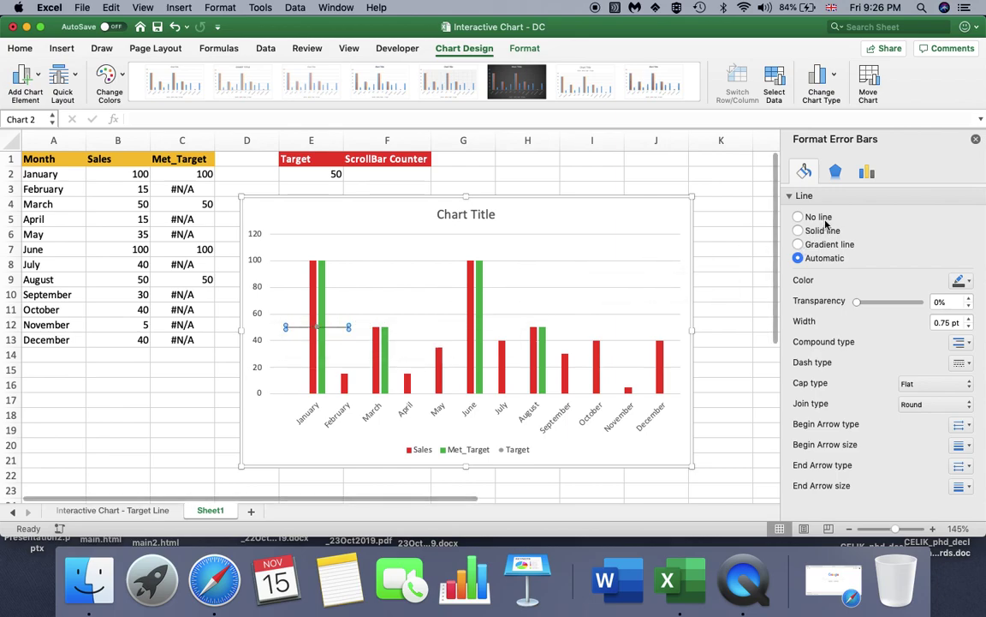
{"action": "left_click", "coordinate": [867, 174]}
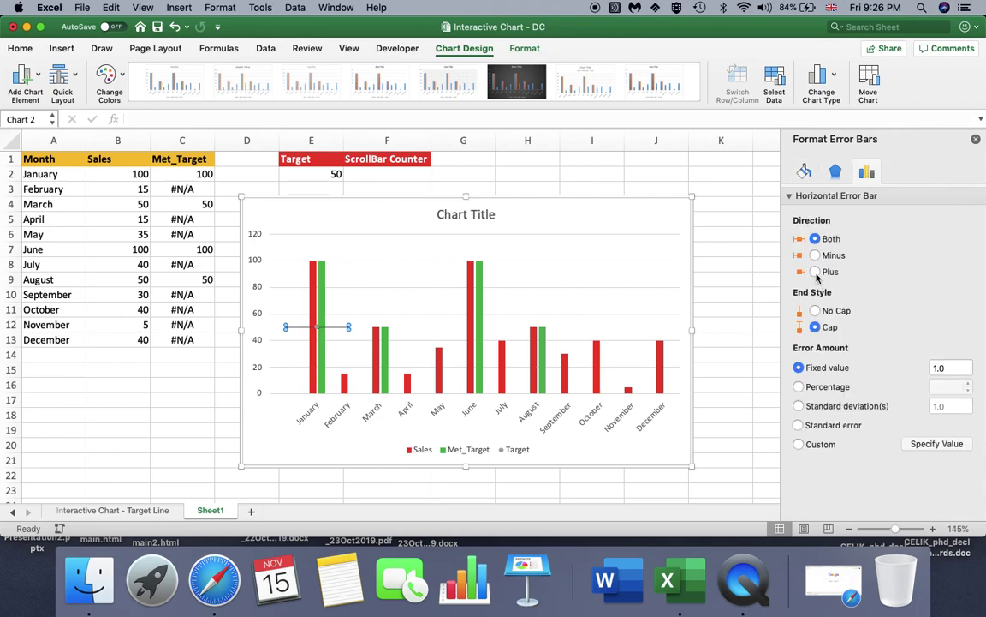
{"action": "left_click", "coordinate": [815, 273]}
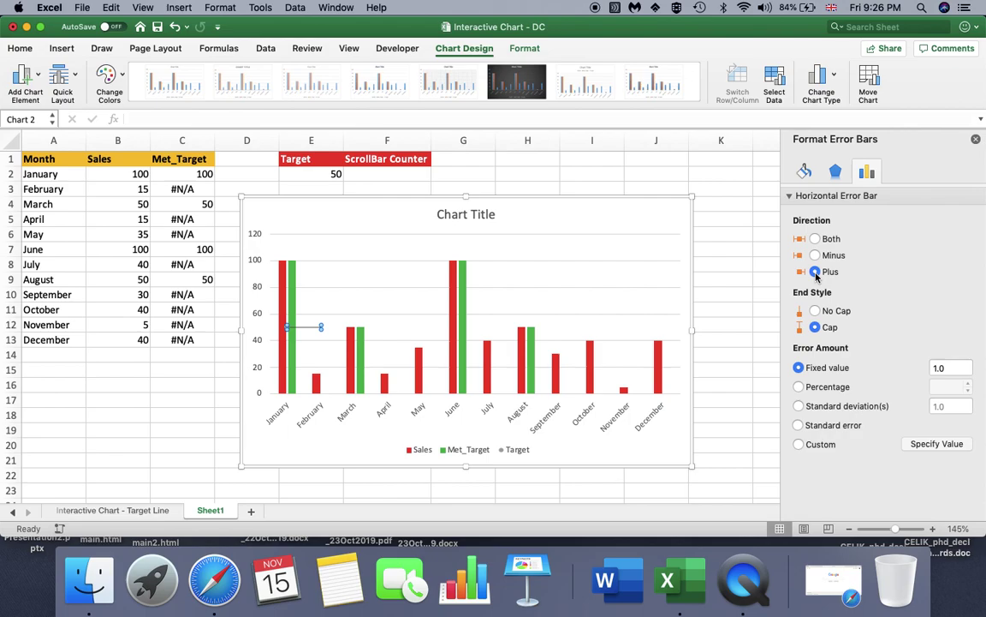
{"action": "left_click", "coordinate": [947, 367]}
{"action": "double_click", "coordinate": [948, 367]}
{"action": "type", "text": "11"}
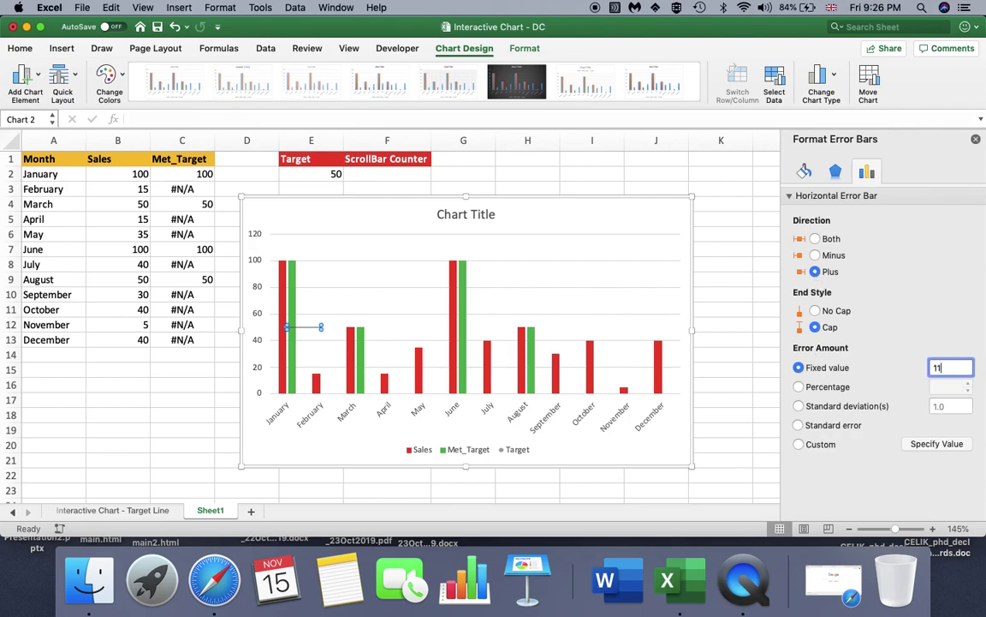
{"action": "key", "text": "Return"}
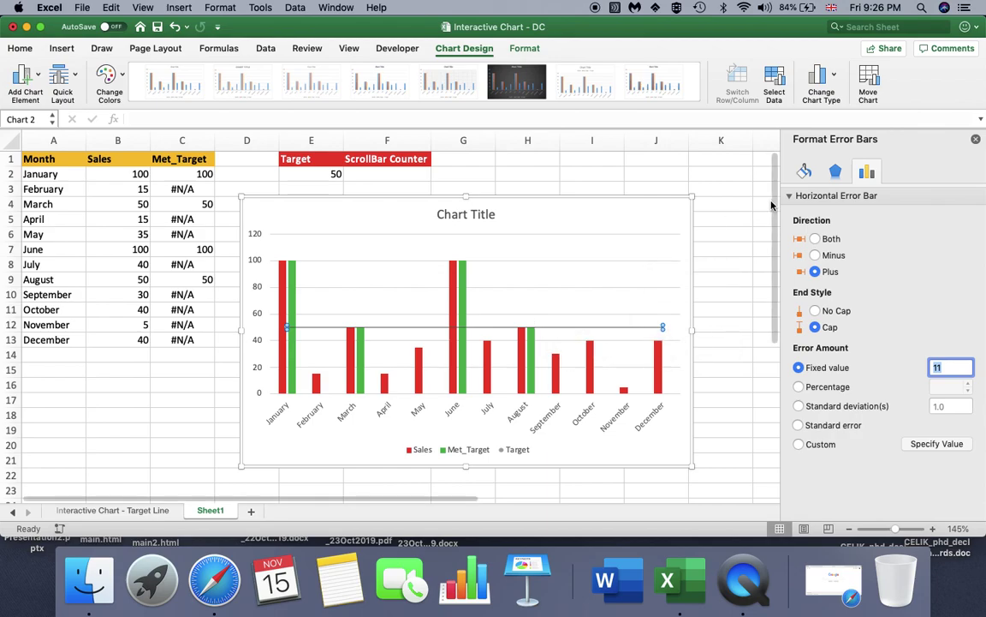
Format the Target series' horizontal error bar as a solid orange line 1.75 pt wide
{"action": "left_click", "coordinate": [805, 171]}
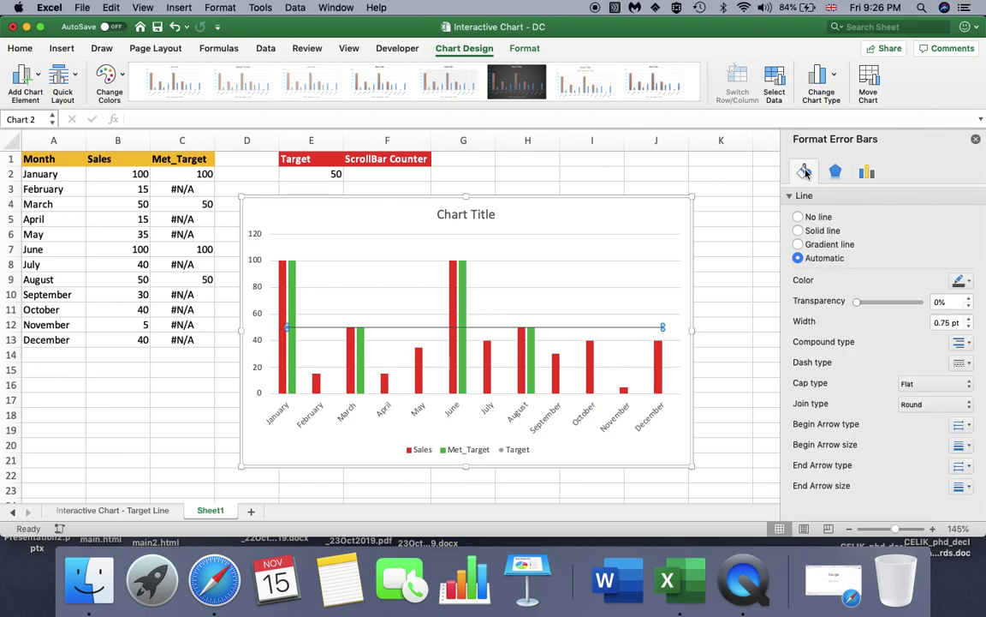
{"action": "left_click", "coordinate": [798, 231]}
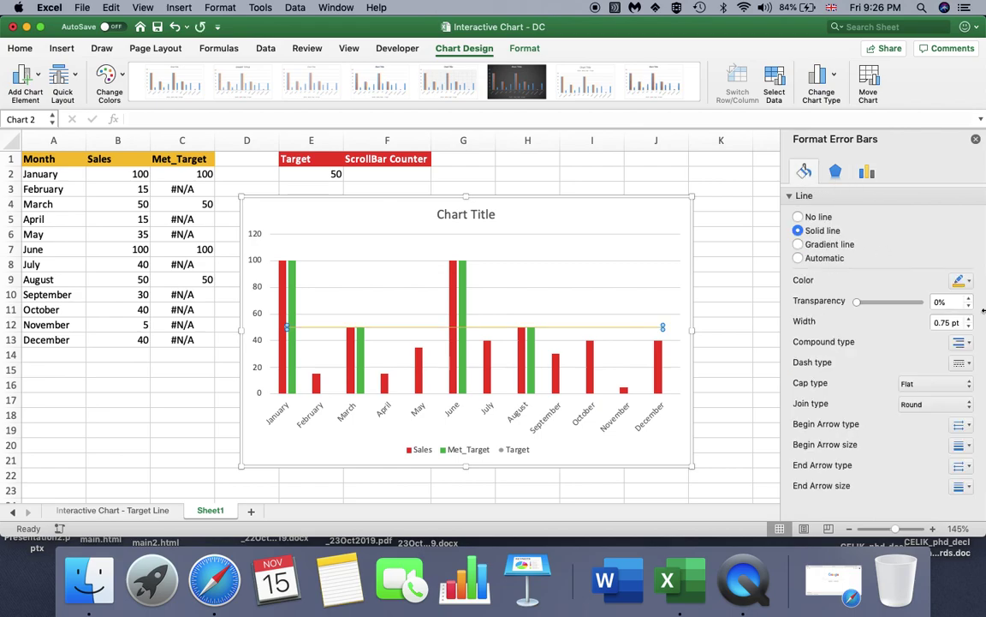
{"action": "left_click", "coordinate": [967, 285]}
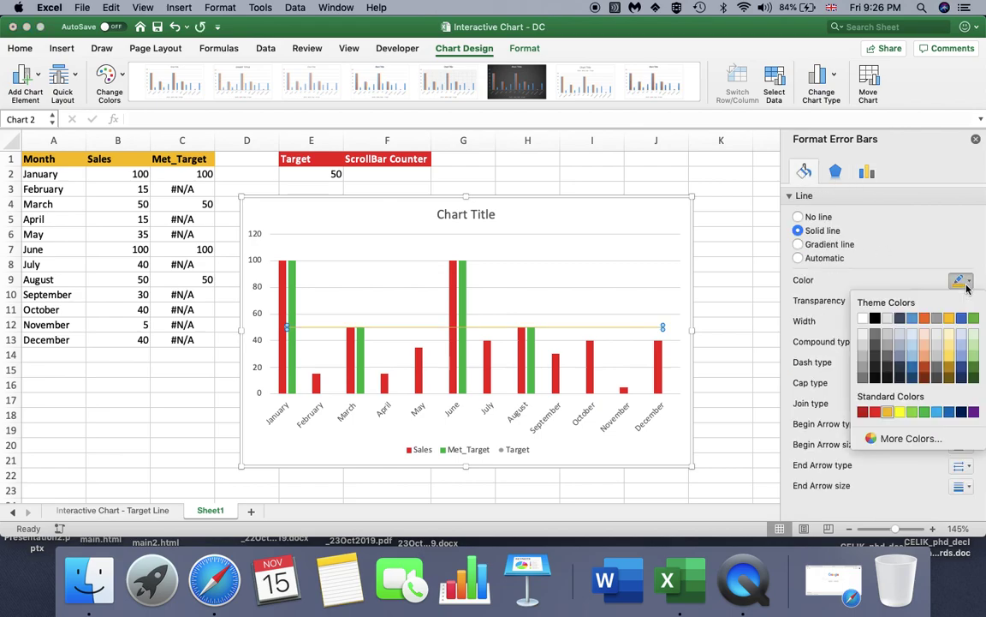
{"action": "left_click", "coordinate": [888, 412]}
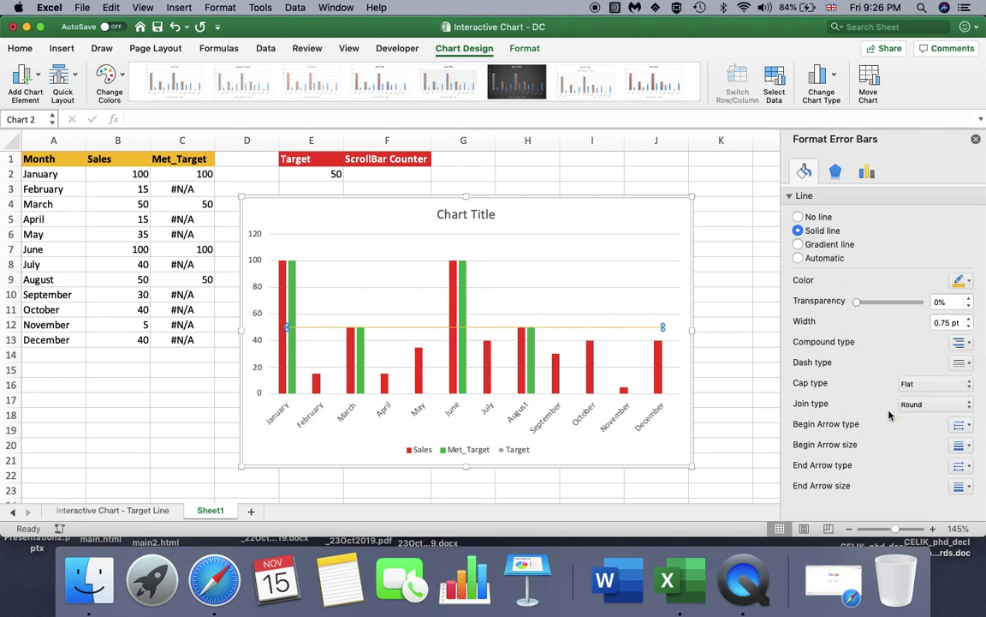
{"action": "left_click", "coordinate": [970, 320]}
{"action": "left_click", "coordinate": [970, 319]}
{"action": "left_click", "coordinate": [970, 320]}
{"action": "left_click", "coordinate": [970, 319]}
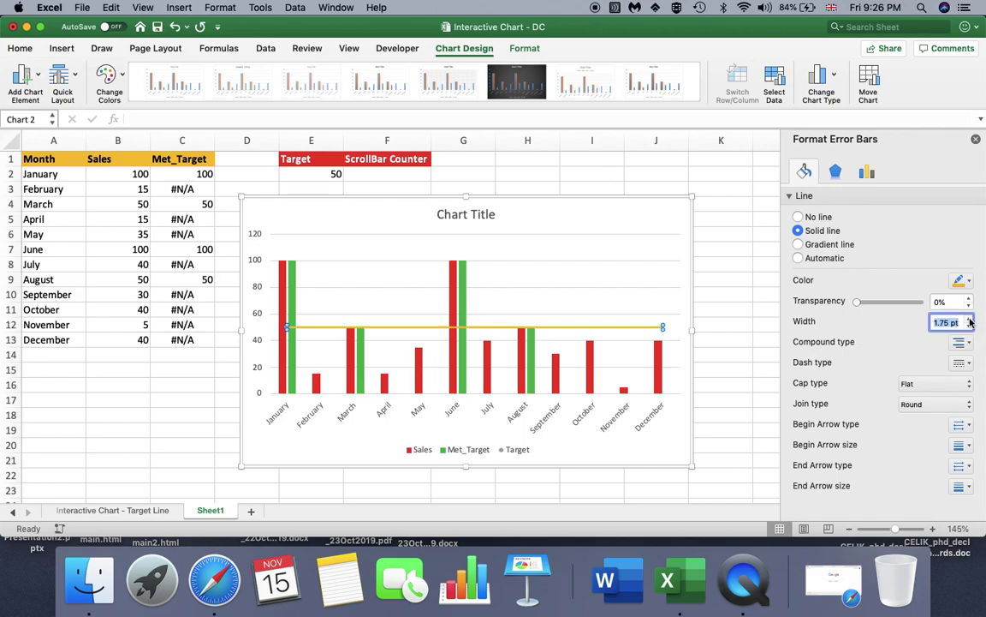
Change the error bar's dash type to a dashed line
{"action": "left_click", "coordinate": [962, 362]}
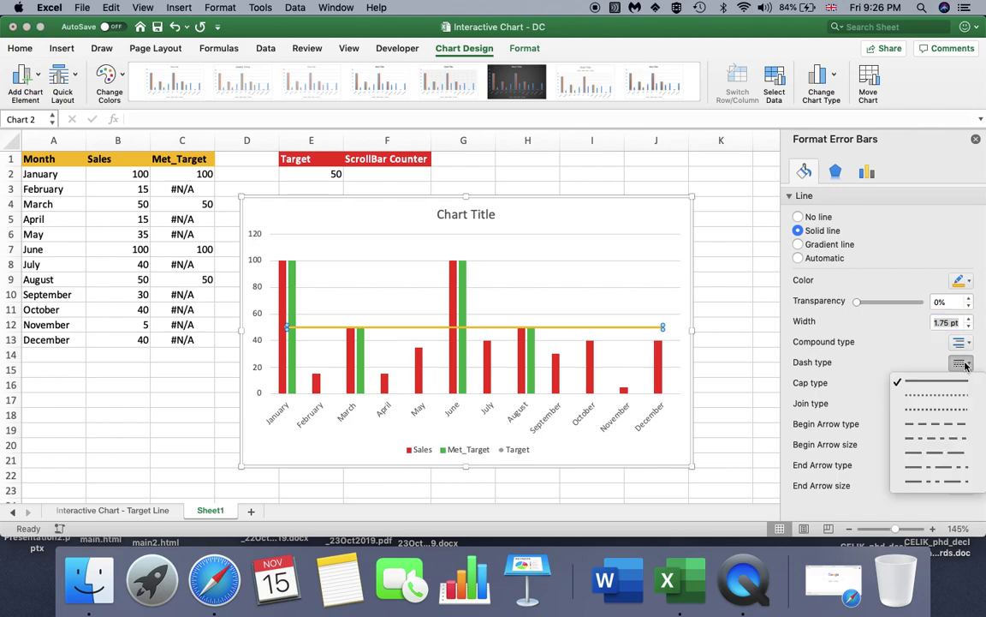
{"action": "left_click", "coordinate": [927, 398]}
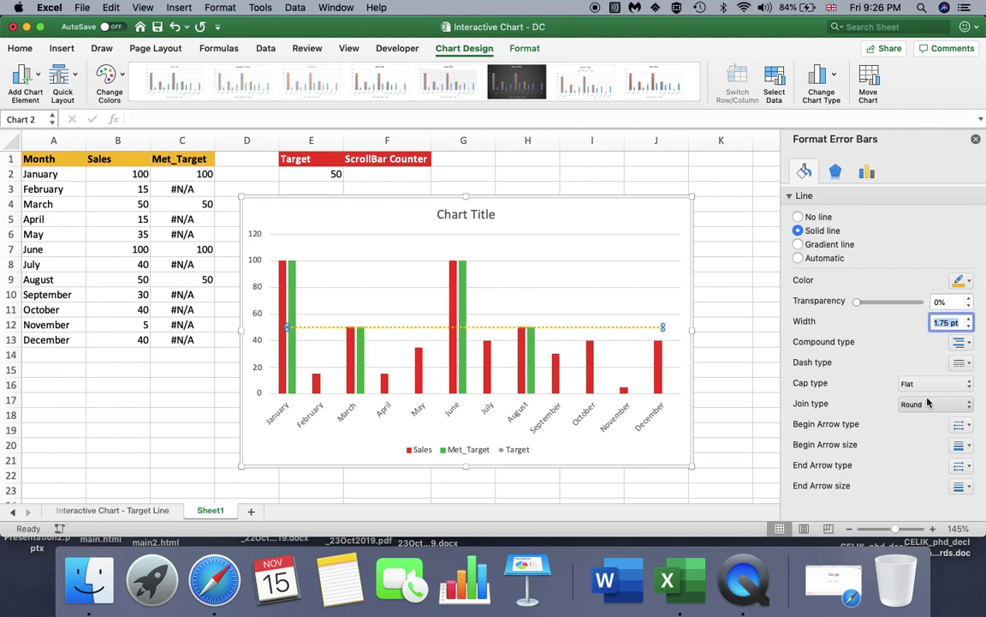
{"action": "left_click", "coordinate": [966, 343]}
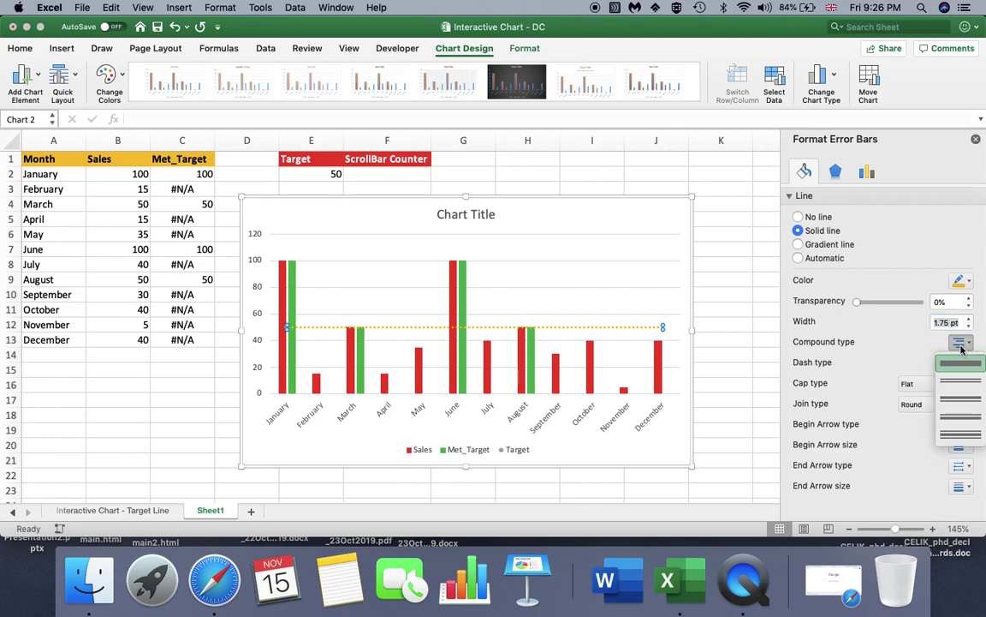
{"action": "key", "text": "Escape"}
{"action": "left_click", "coordinate": [962, 363]}
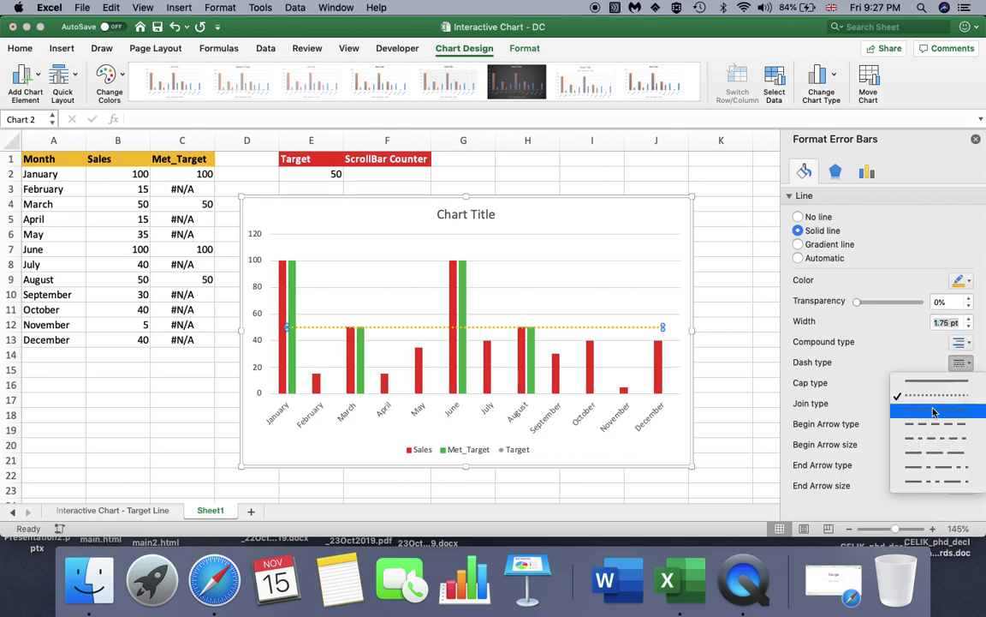
{"action": "key", "text": "Escape"}
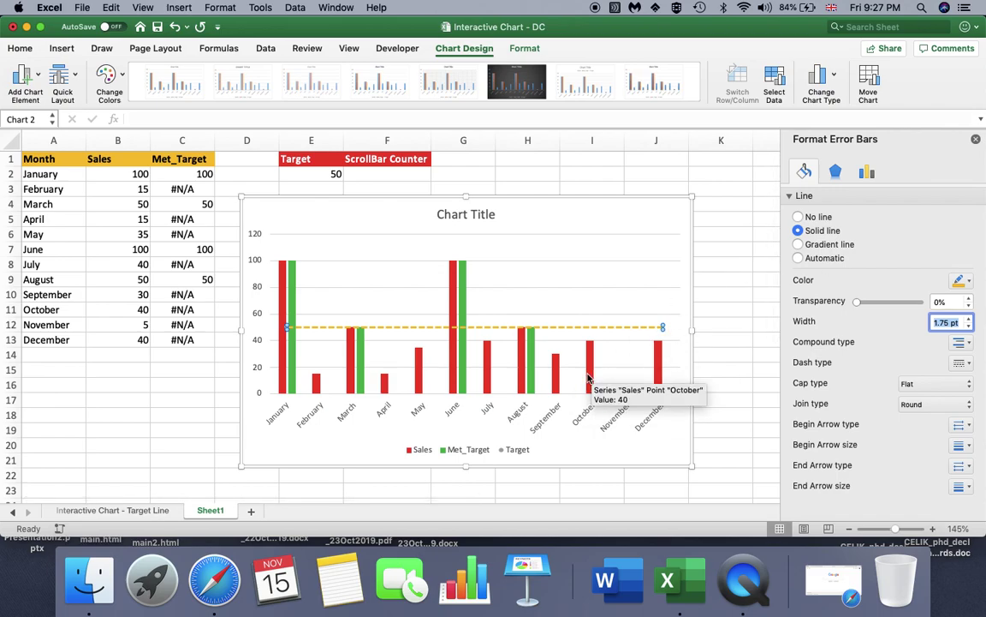
Set the Met_Target series' overlap to 100% and move the chart slightly up and to the left
{"action": "left_click", "coordinate": [465, 275]}
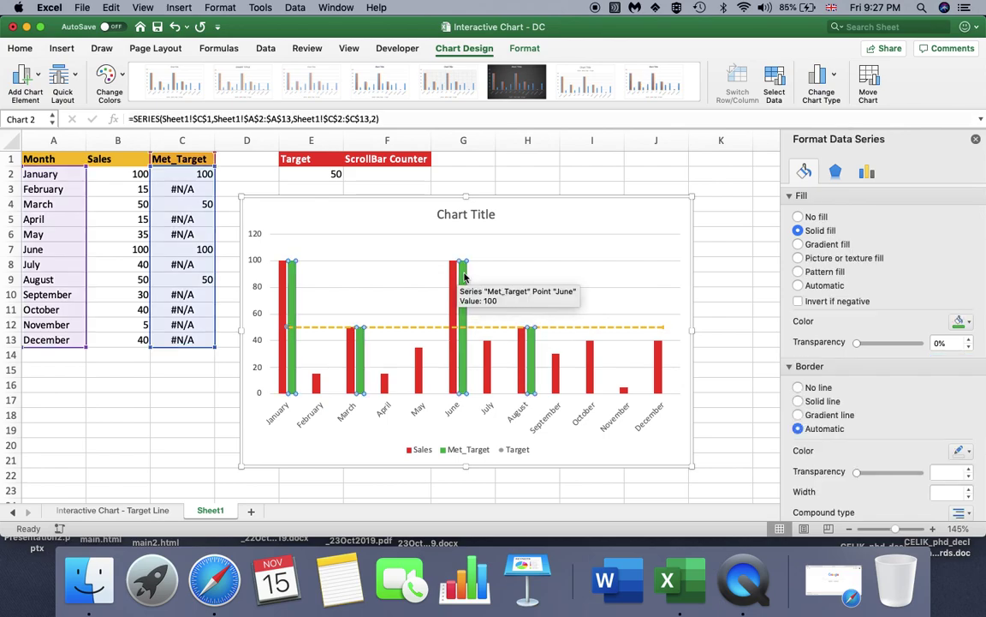
{"action": "left_click", "coordinate": [456, 275]}
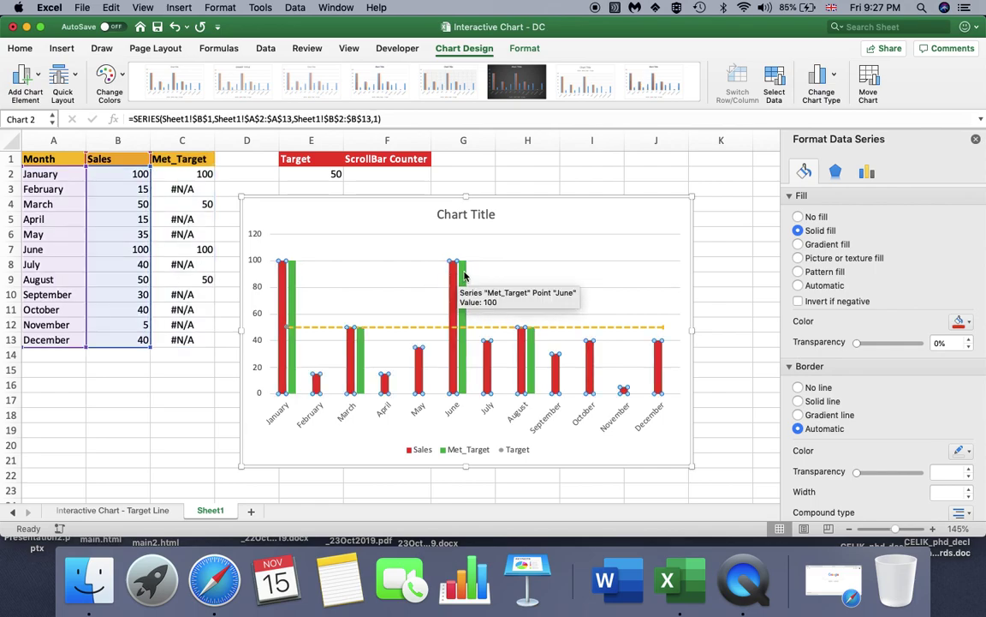
{"action": "left_click", "coordinate": [465, 275]}
{"action": "mouse_move", "coordinate": [466, 277]}
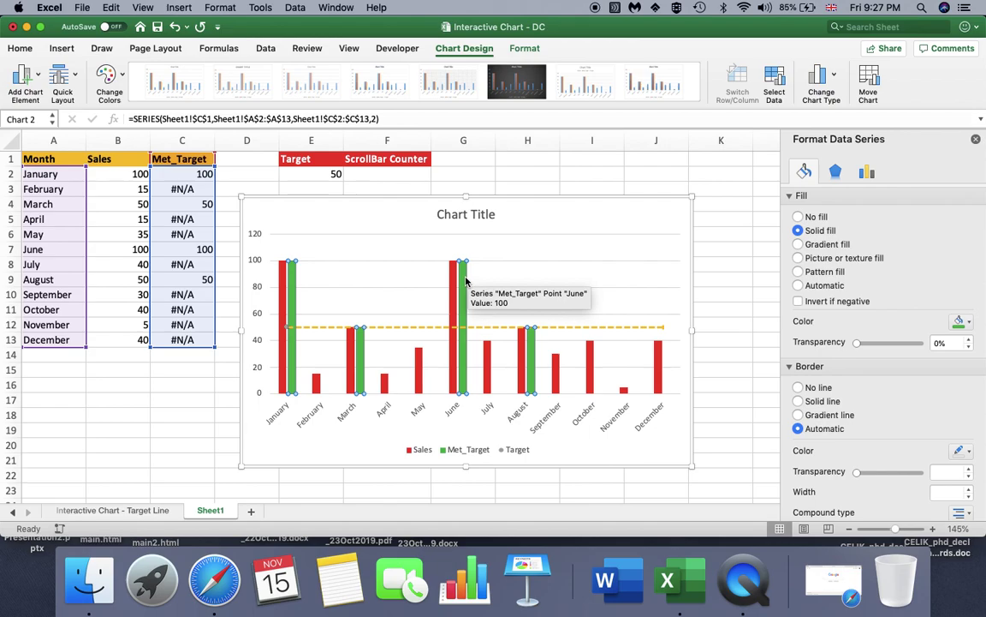
{"action": "left_click", "coordinate": [867, 173]}
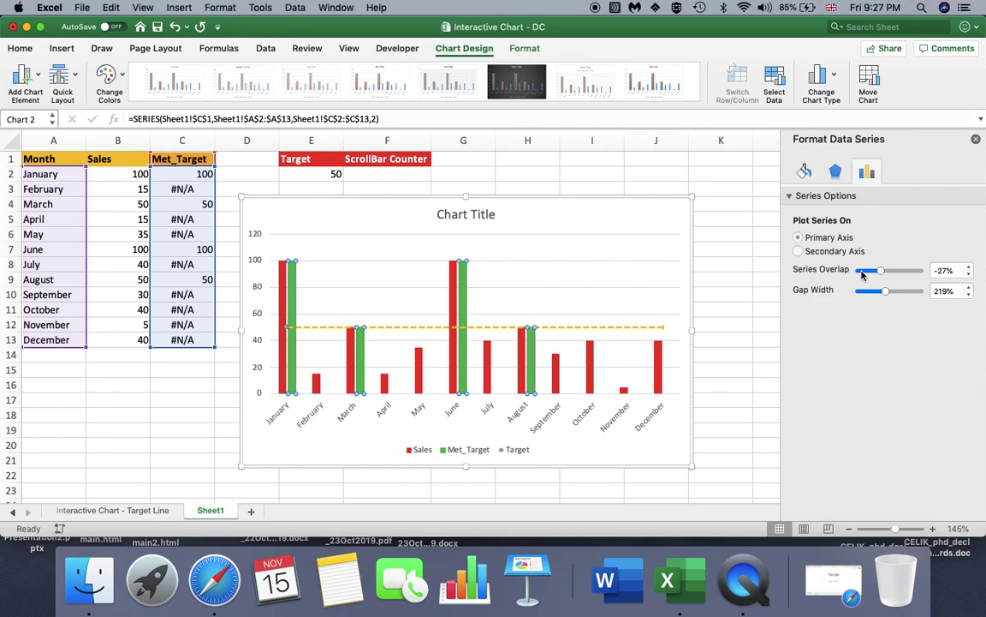
{"action": "left_click_drag", "start_coordinate": [882, 271], "coordinate": [925, 270]}
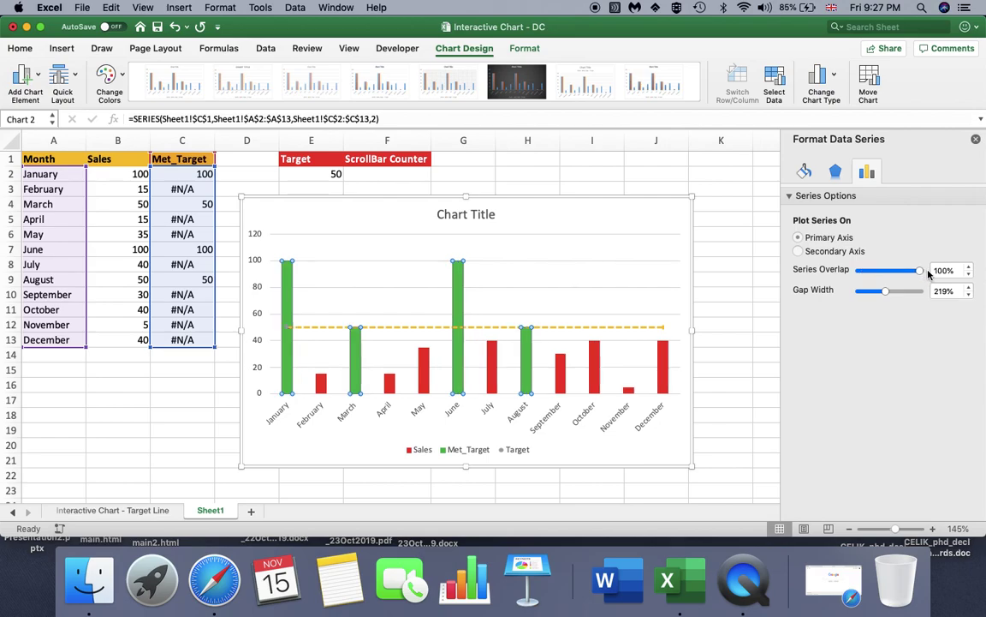
{"action": "left_click", "coordinate": [383, 406]}
{"action": "left_click_drag", "start_coordinate": [590, 208], "coordinate": [581, 196]}
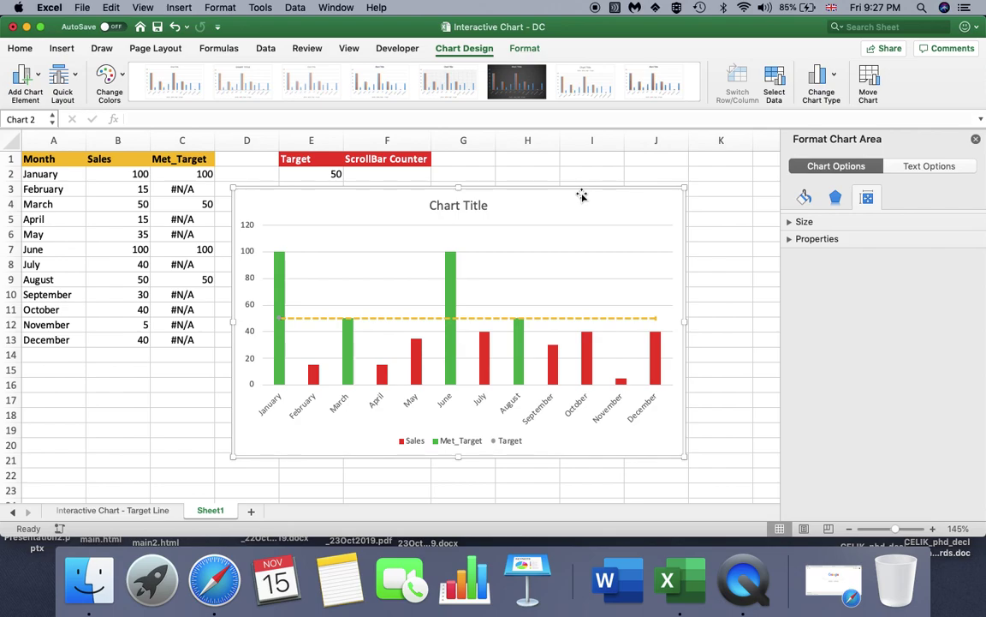
Insert a scroll bar form control on the sheet to the right of the chart
{"action": "left_click", "coordinate": [398, 49]}
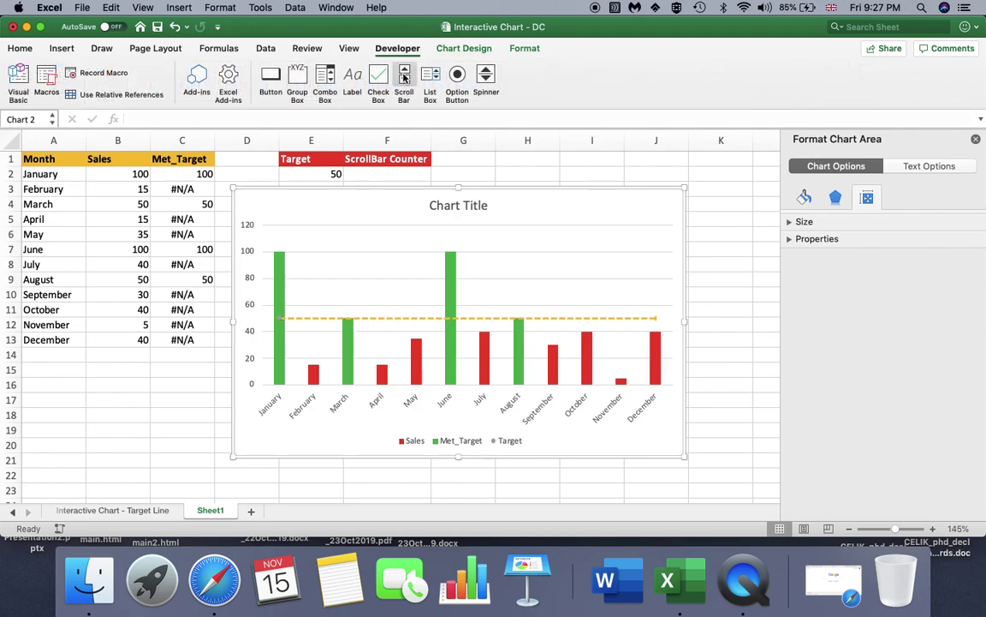
{"action": "left_click", "coordinate": [409, 83]}
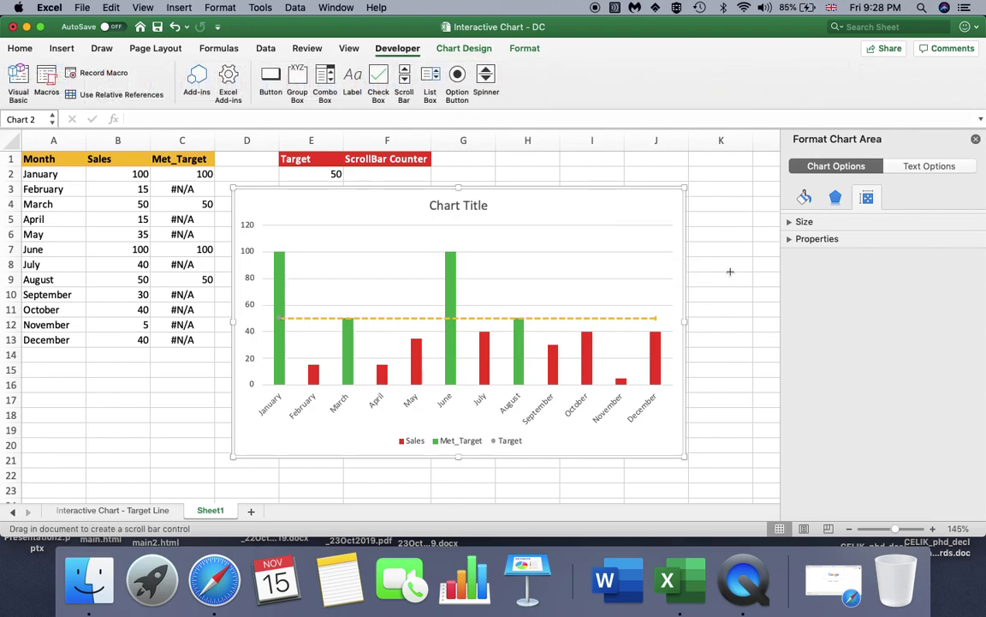
{"action": "left_click_drag", "start_coordinate": [720, 268], "coordinate": [776, 298]}
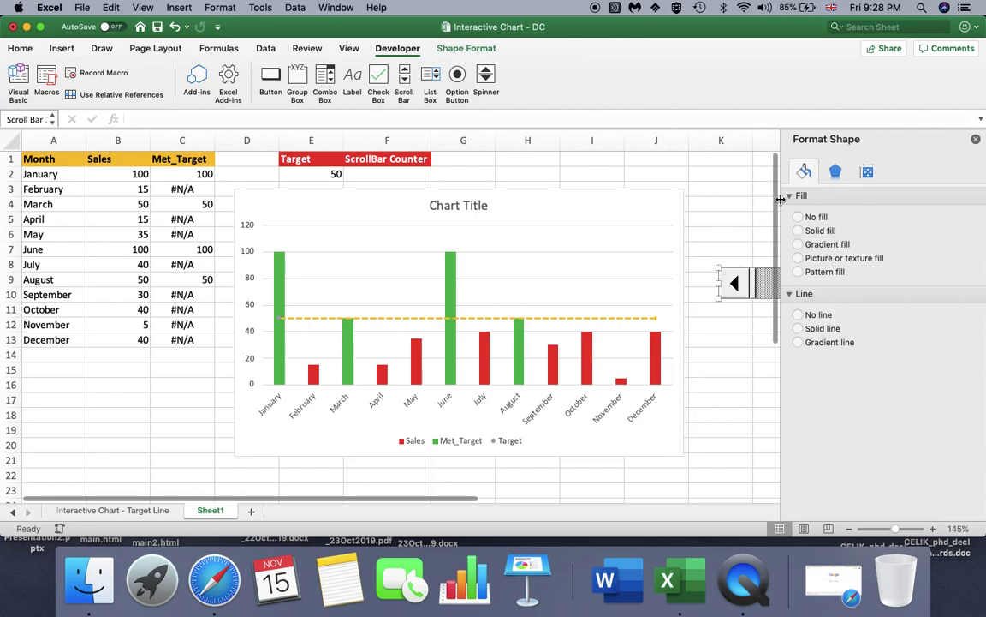
{"action": "left_click_drag", "start_coordinate": [781, 198], "coordinate": [802, 197]}
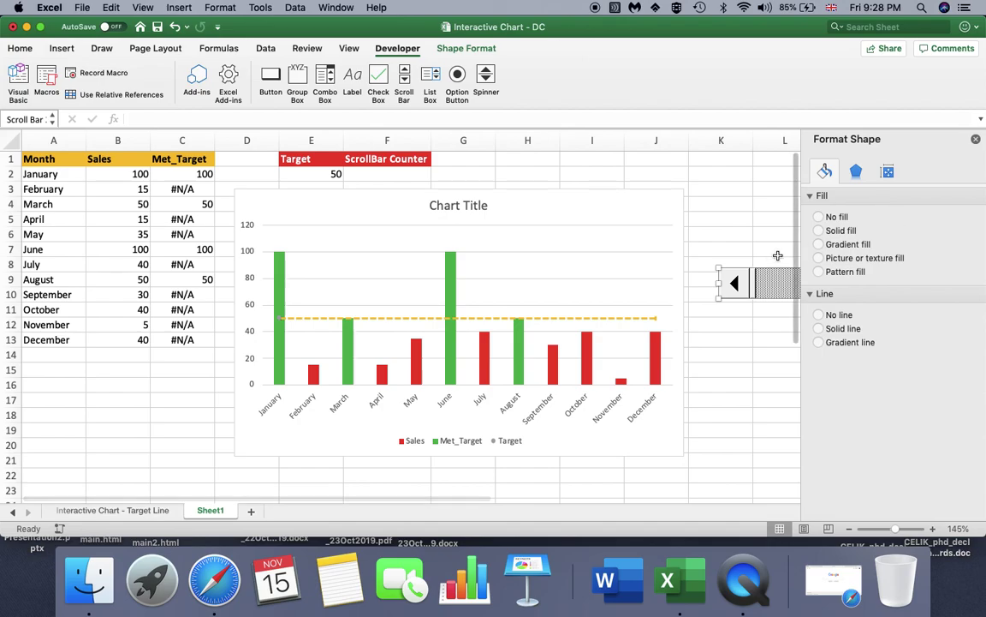
Reshape the scroll bar into a narrow vertical bar directly beside the chart's right edge, spanning about the chart's height
{"action": "left_click_drag", "start_coordinate": [763, 275], "coordinate": [708, 252]}
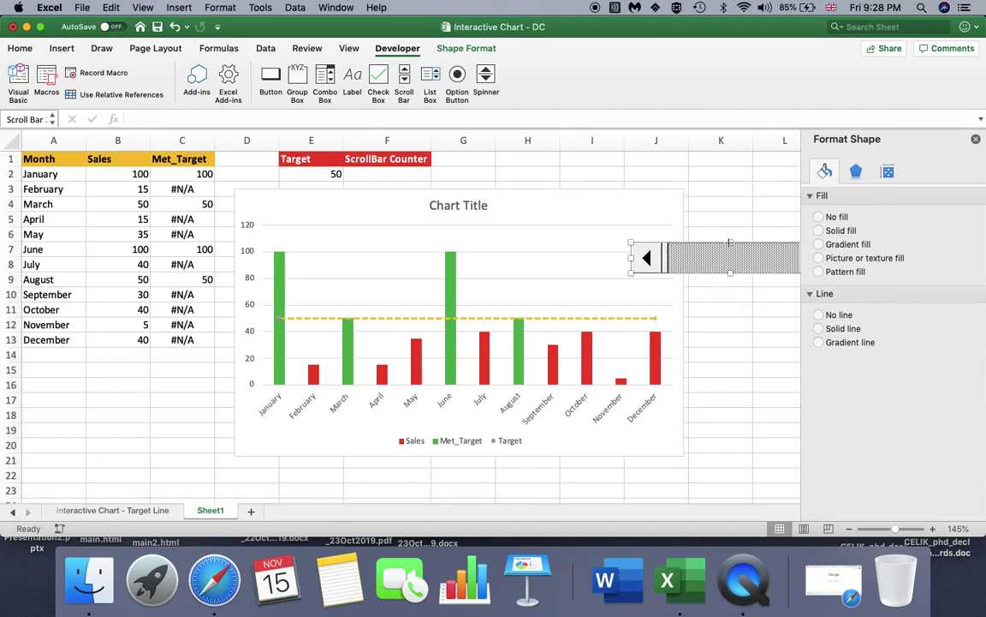
{"action": "left_click_drag", "start_coordinate": [727, 188], "coordinate": [727, 189]}
{"action": "left_click_drag", "start_coordinate": [735, 272], "coordinate": [739, 447]}
{"action": "left_click_drag", "start_coordinate": [632, 318], "coordinate": [718, 318]}
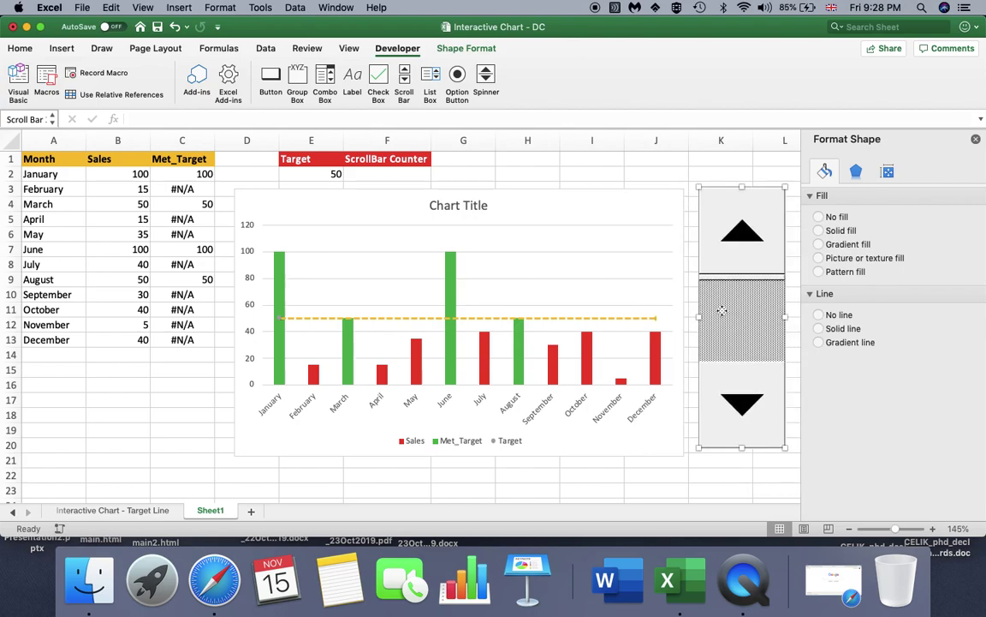
{"action": "left_click_drag", "start_coordinate": [784, 319], "coordinate": [709, 312]}
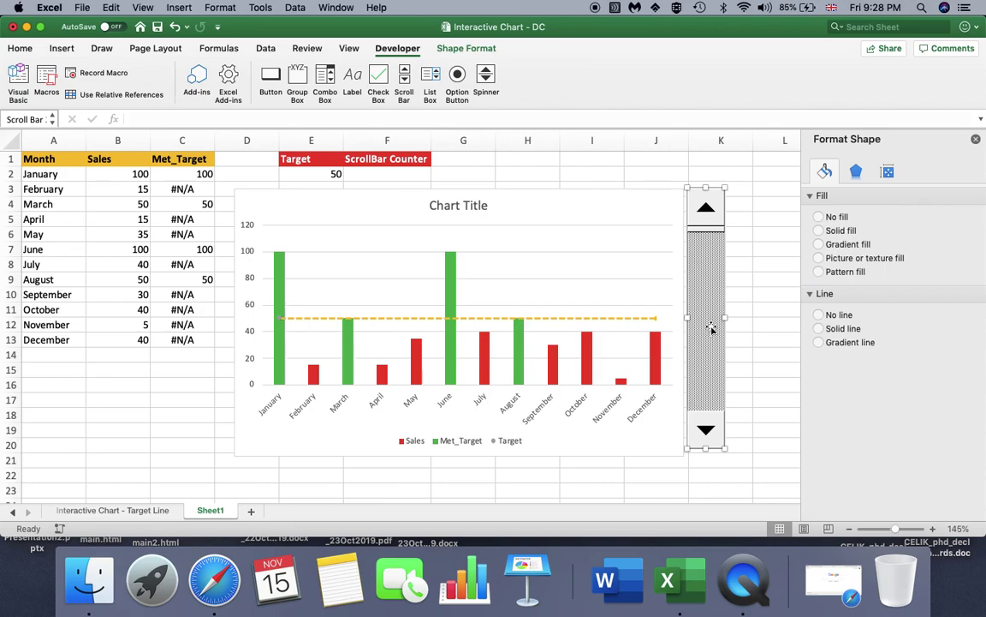
Set the scroll bar's current value, minimum value and page change to 1 in its control settings
{"action": "right_click", "coordinate": [711, 330]}
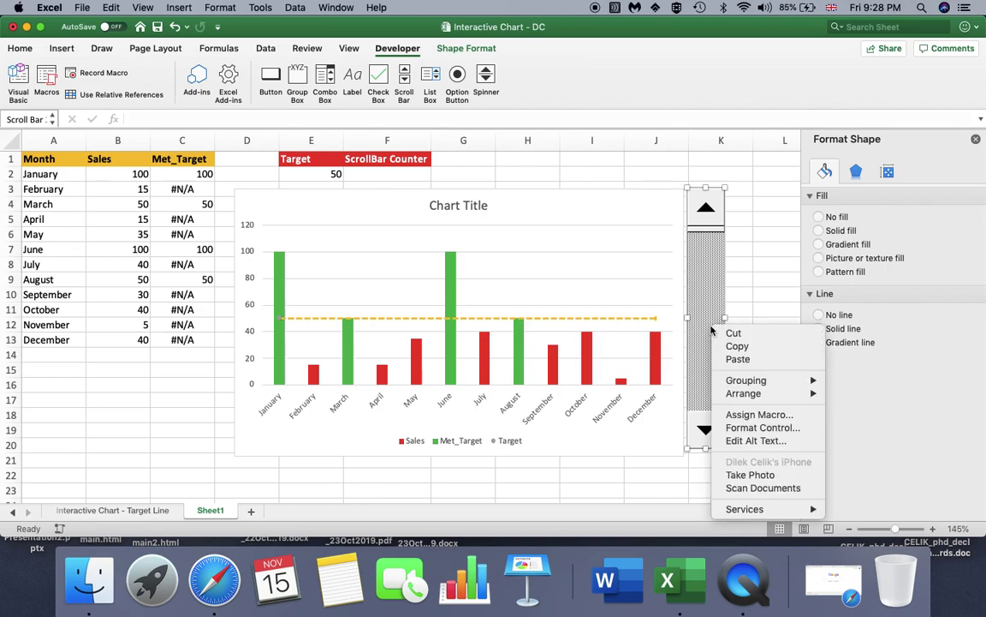
{"action": "left_click", "coordinate": [761, 427]}
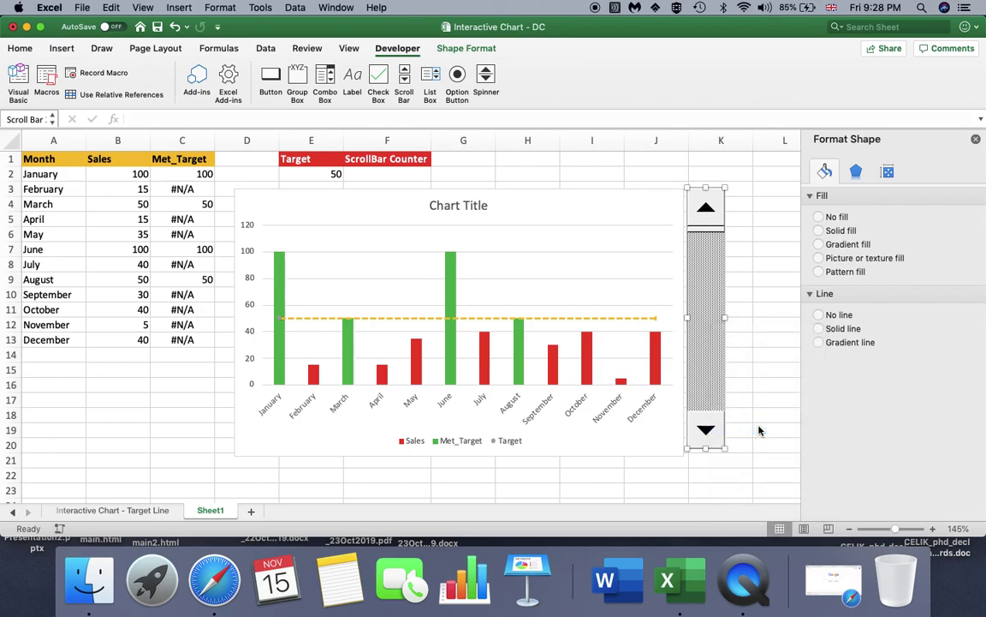
{"action": "left_click_drag", "start_coordinate": [578, 77], "coordinate": [559, 203]}
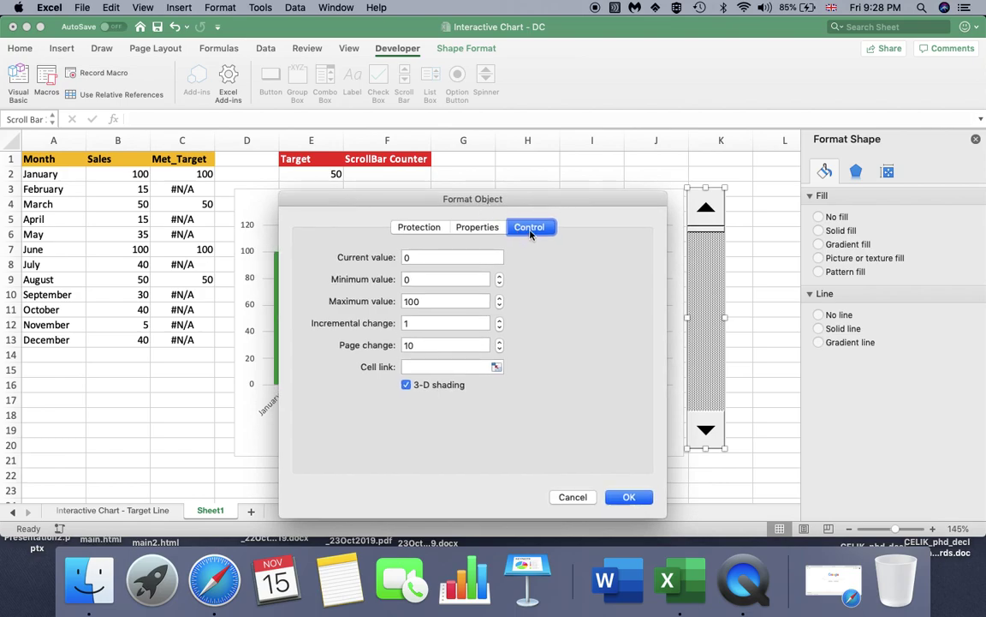
{"action": "left_click", "coordinate": [421, 257]}
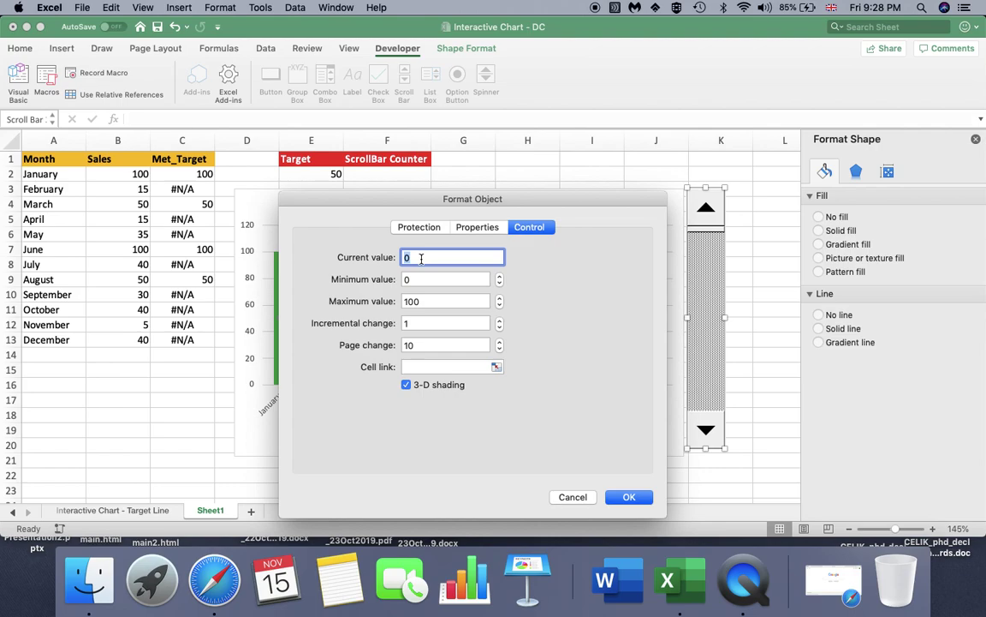
{"action": "type", "text": "1"}
{"action": "left_click", "coordinate": [414, 279]}
{"action": "type", "text": "1"}
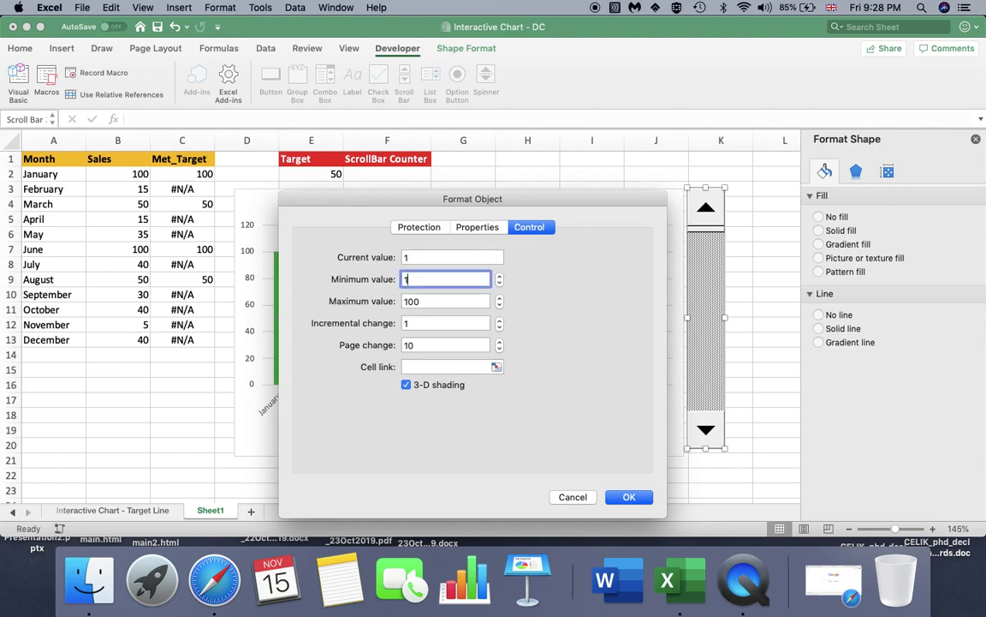
{"action": "left_click", "coordinate": [418, 303]}
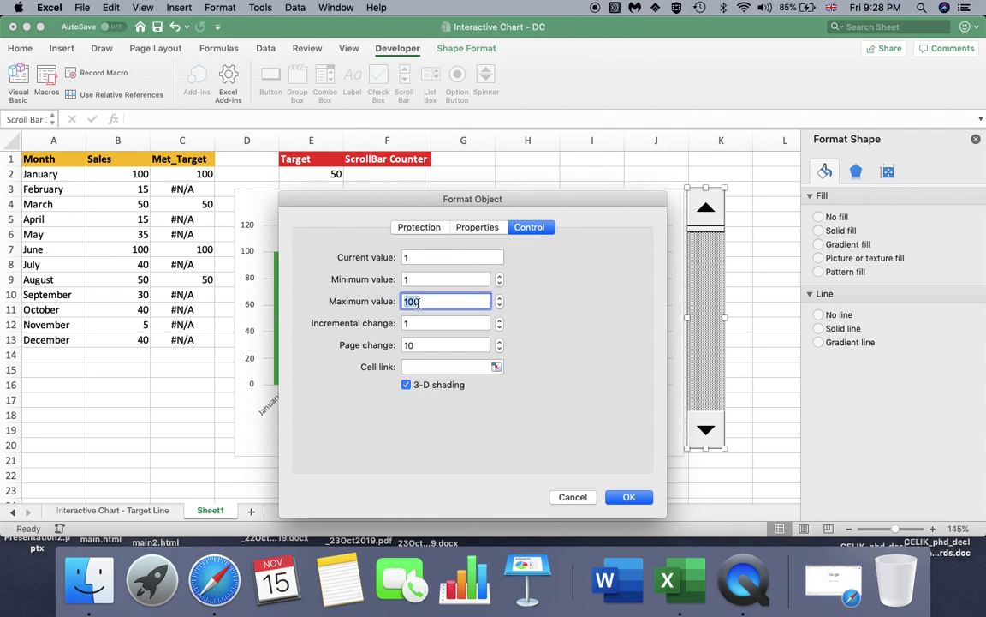
{"action": "left_click", "coordinate": [413, 326]}
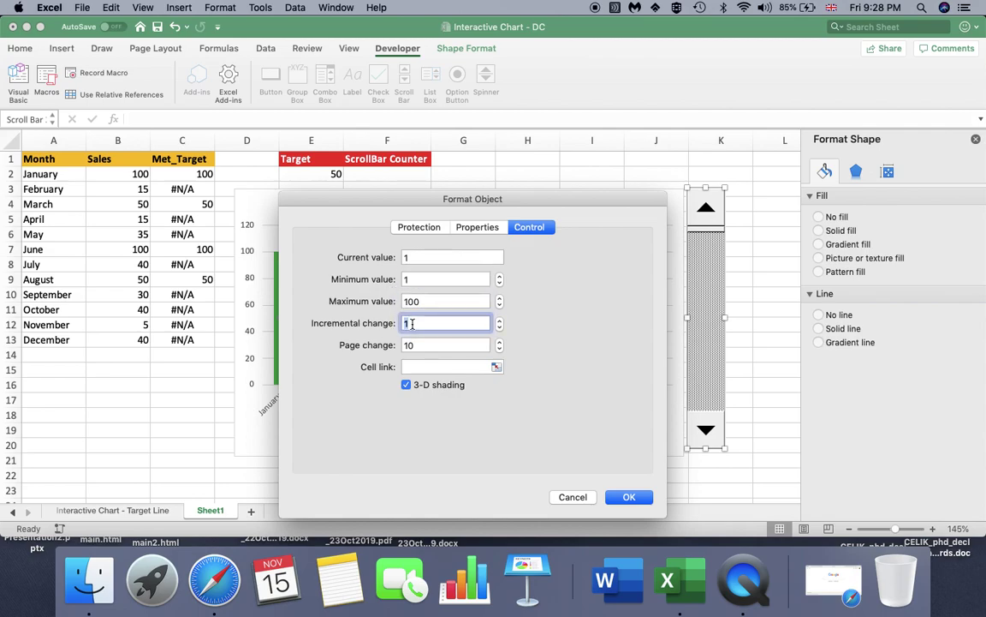
{"action": "left_click", "coordinate": [415, 345]}
{"action": "key", "text": "BackSpace"}
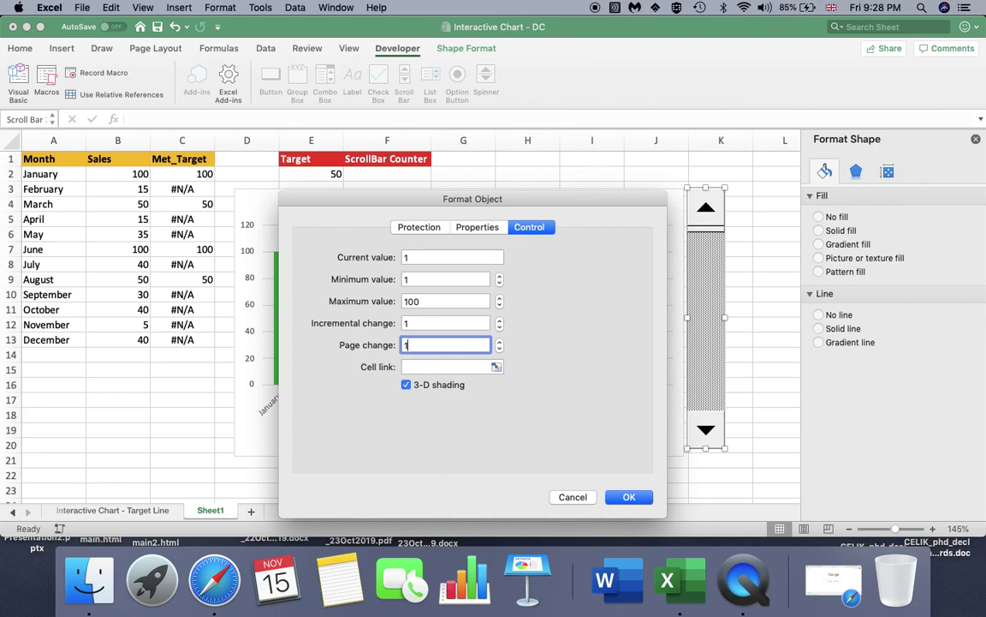
Link the scroll bar to the Target cell E2 and apply the control settings
{"action": "left_click", "coordinate": [496, 366]}
{"action": "left_click", "coordinate": [332, 173]}
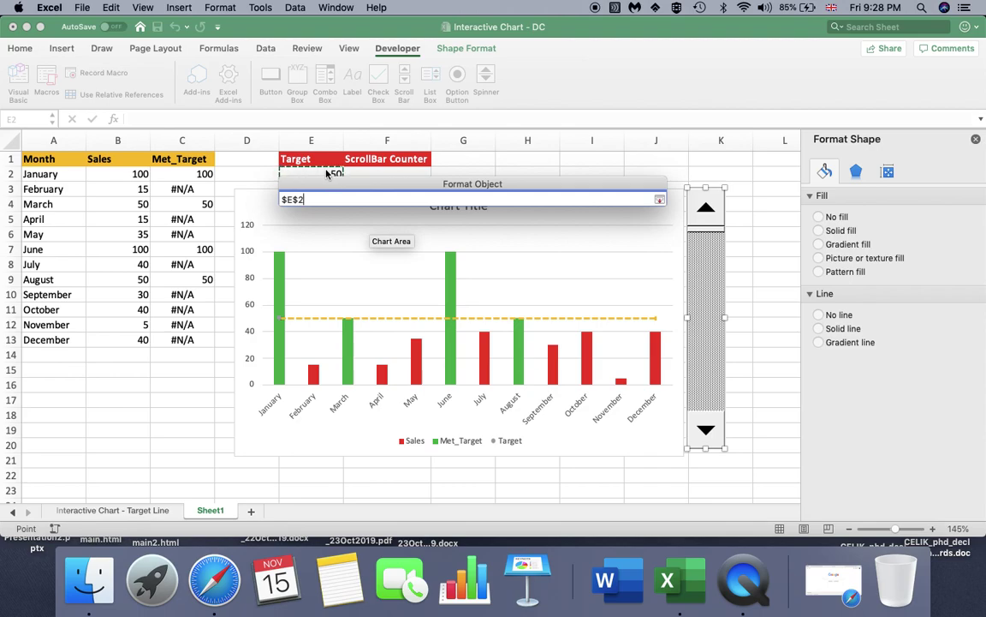
{"action": "key", "text": "Return"}
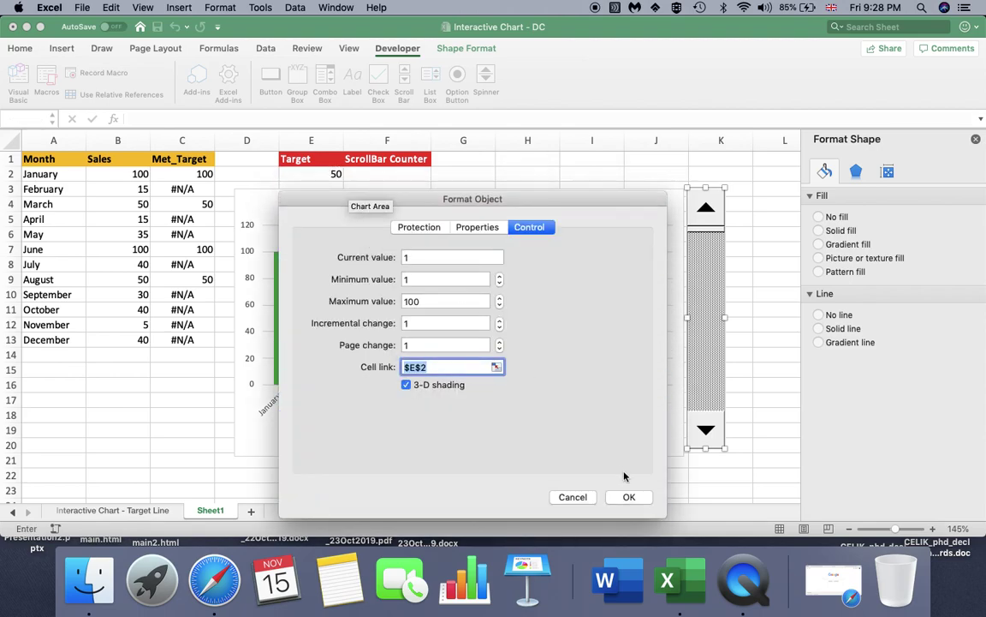
{"action": "left_click", "coordinate": [628, 498]}
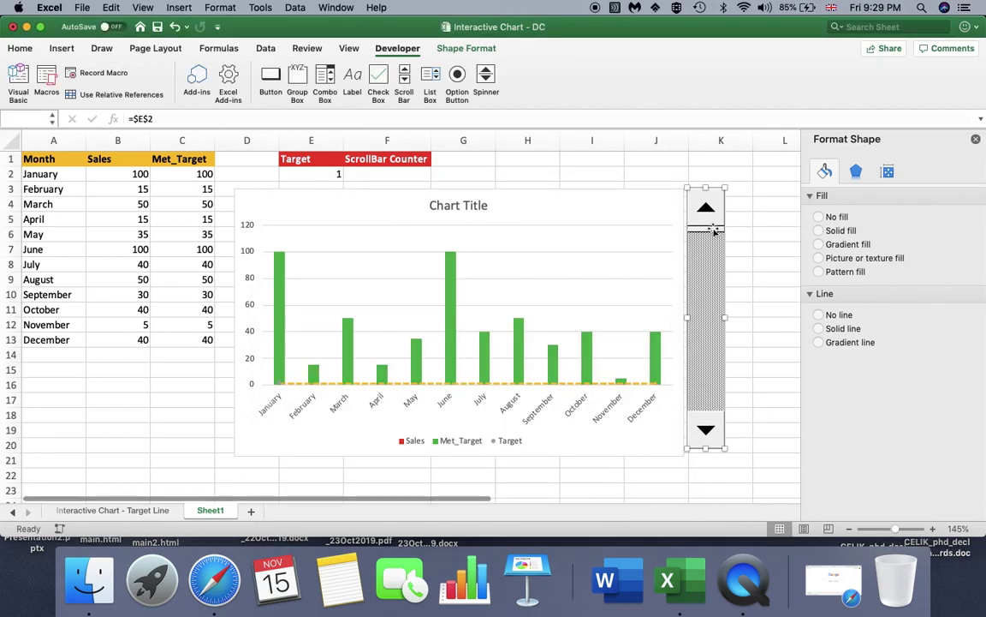
Test the scroll bar by raising the Target to 23 and lowering it back to 21
{"action": "left_click", "coordinate": [713, 216]}
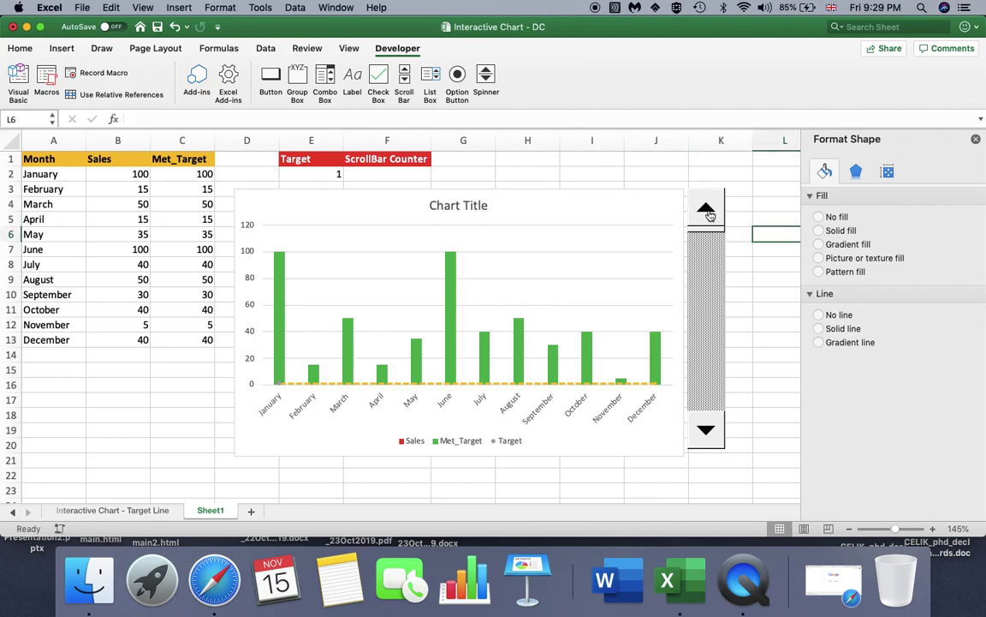
{"action": "left_click", "coordinate": [704, 431]}
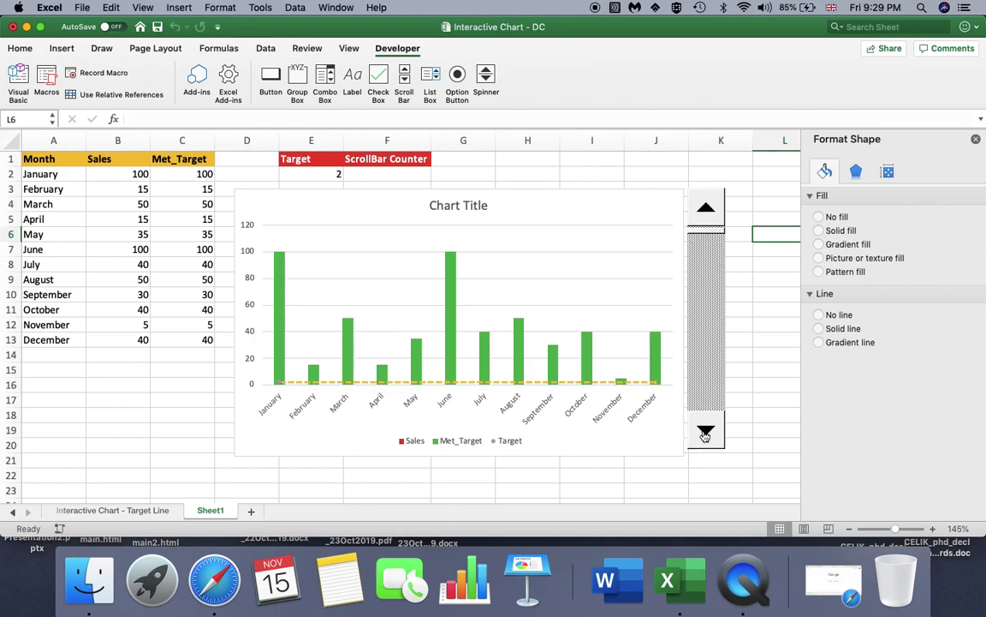
{"action": "left_click", "coordinate": [704, 431]}
{"action": "left_click", "coordinate": [704, 430]}
{"action": "left_click", "coordinate": [704, 431]}
{"action": "left_click", "coordinate": [704, 431]}
{"action": "left_click", "coordinate": [704, 431]}
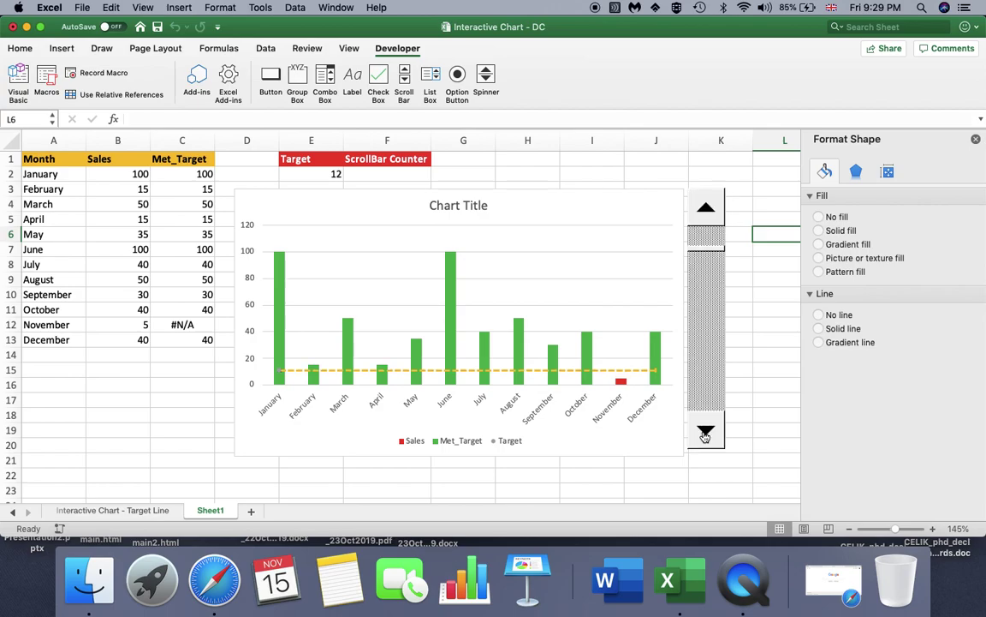
{"action": "left_click", "coordinate": [704, 433]}
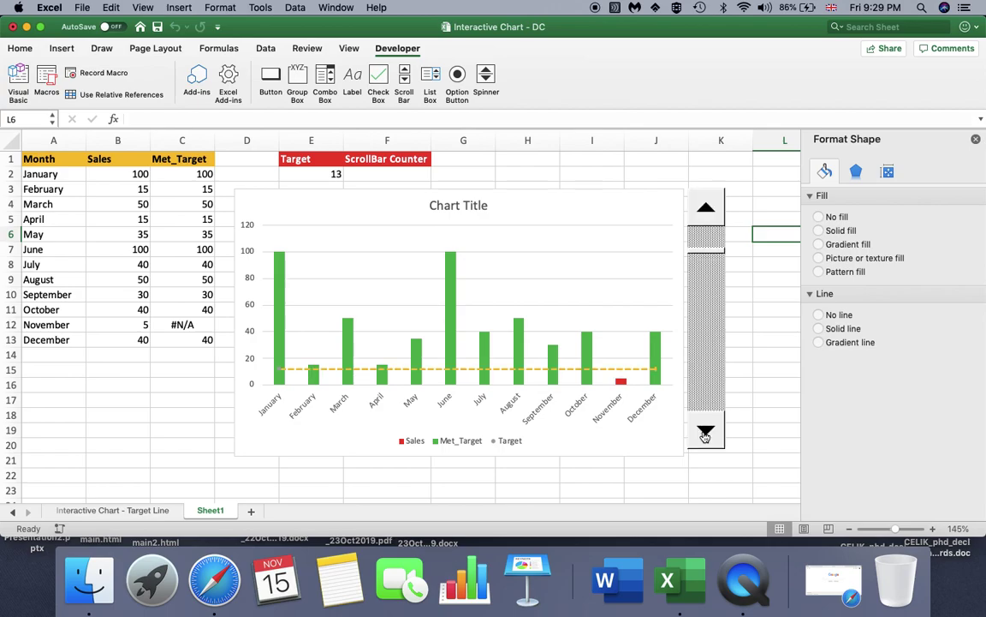
{"action": "left_click", "coordinate": [704, 433]}
{"action": "left_click", "coordinate": [704, 433]}
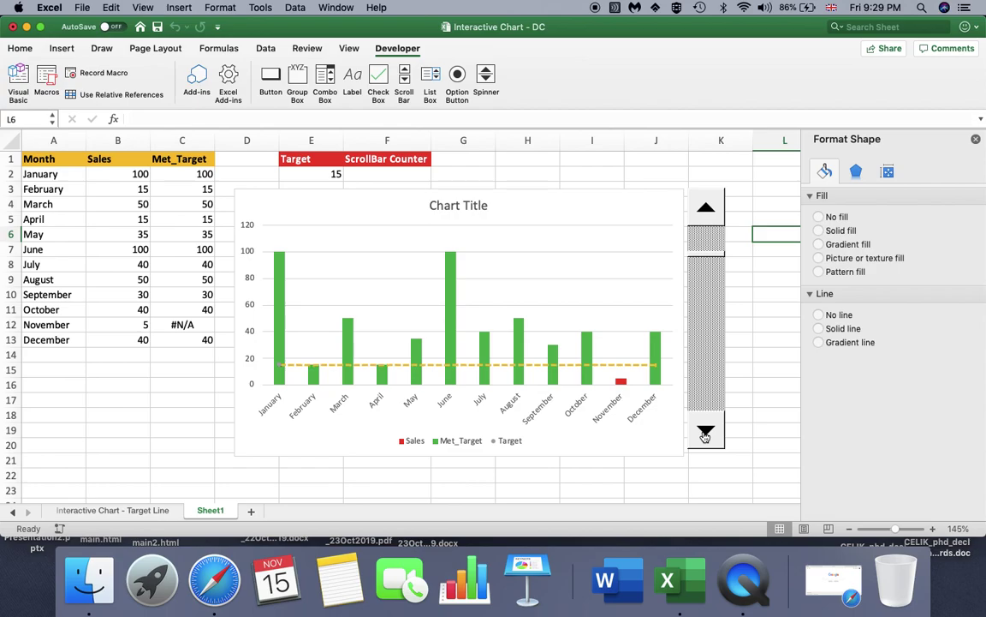
{"action": "left_click", "coordinate": [704, 433]}
{"action": "left_click", "coordinate": [704, 433]}
{"action": "left_click", "coordinate": [703, 433]}
{"action": "left_click", "coordinate": [704, 433]}
{"action": "mouse_move", "coordinate": [386, 375]}
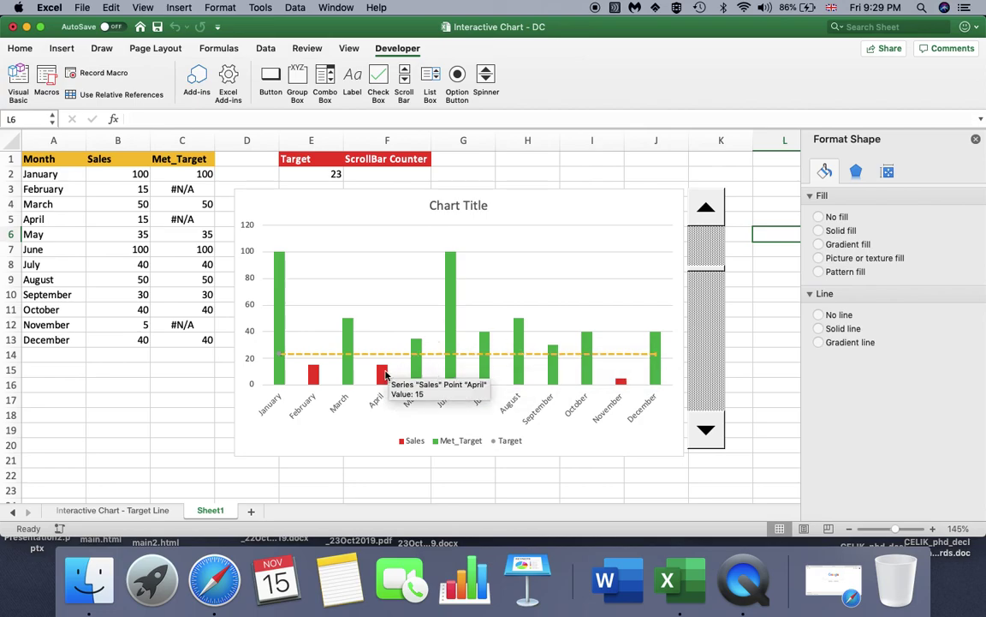
{"action": "left_click", "coordinate": [708, 211]}
{"action": "left_click", "coordinate": [707, 213]}
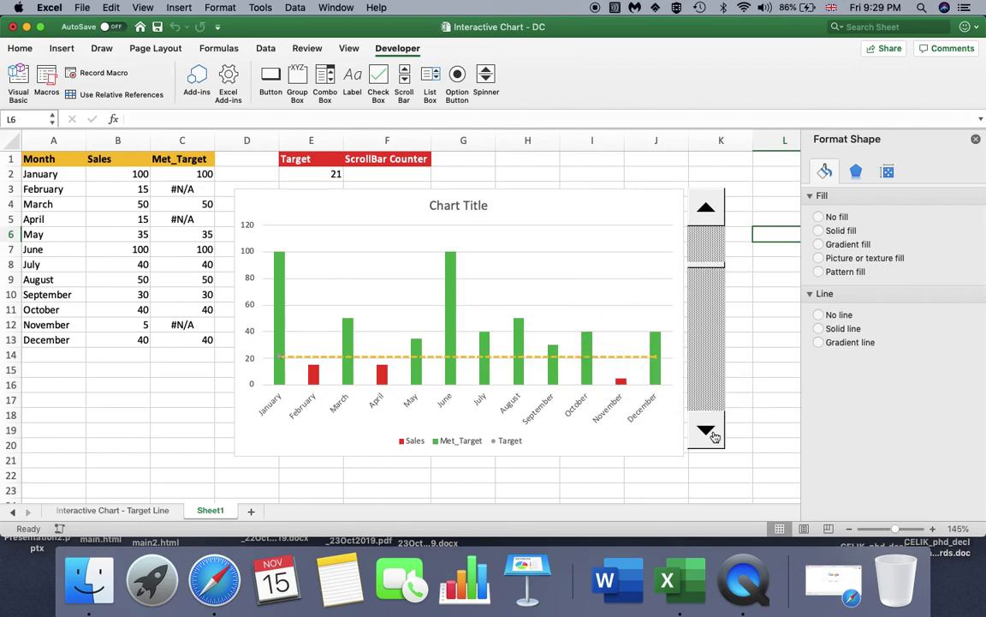
Reopen the scroll bar's control settings and set its current value to 1
{"action": "right_click", "coordinate": [712, 324]}
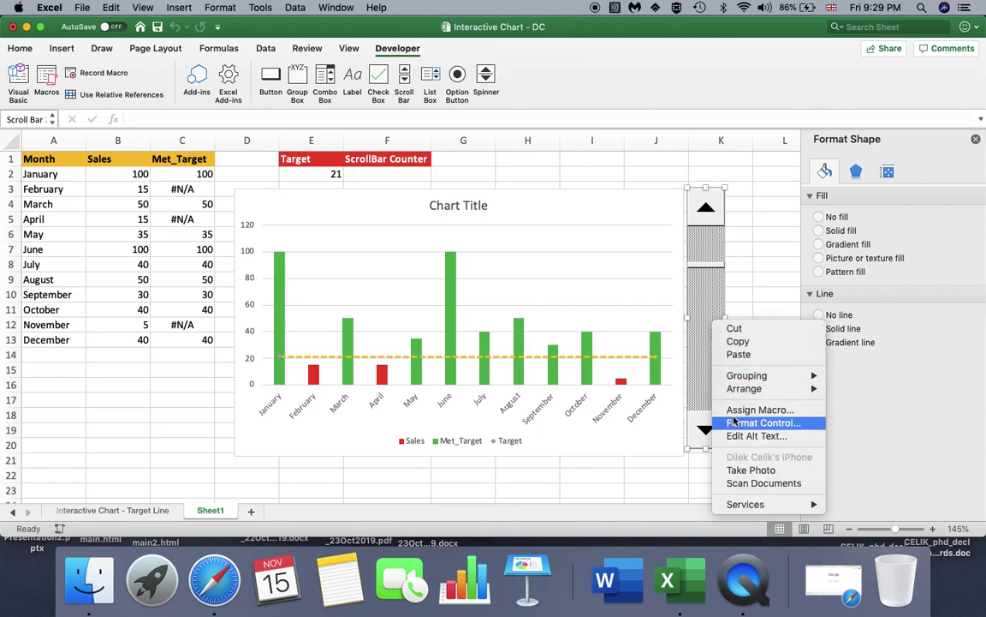
{"action": "left_click", "coordinate": [734, 423]}
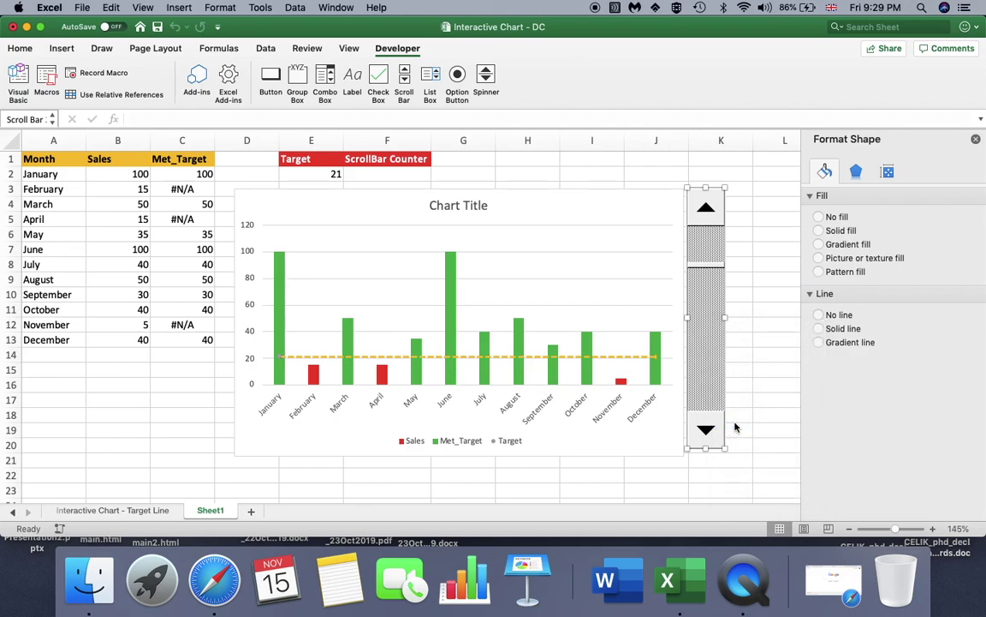
{"action": "left_click_drag", "start_coordinate": [334, 69], "coordinate": [581, 127]}
{"action": "double_click", "coordinate": [683, 190]}
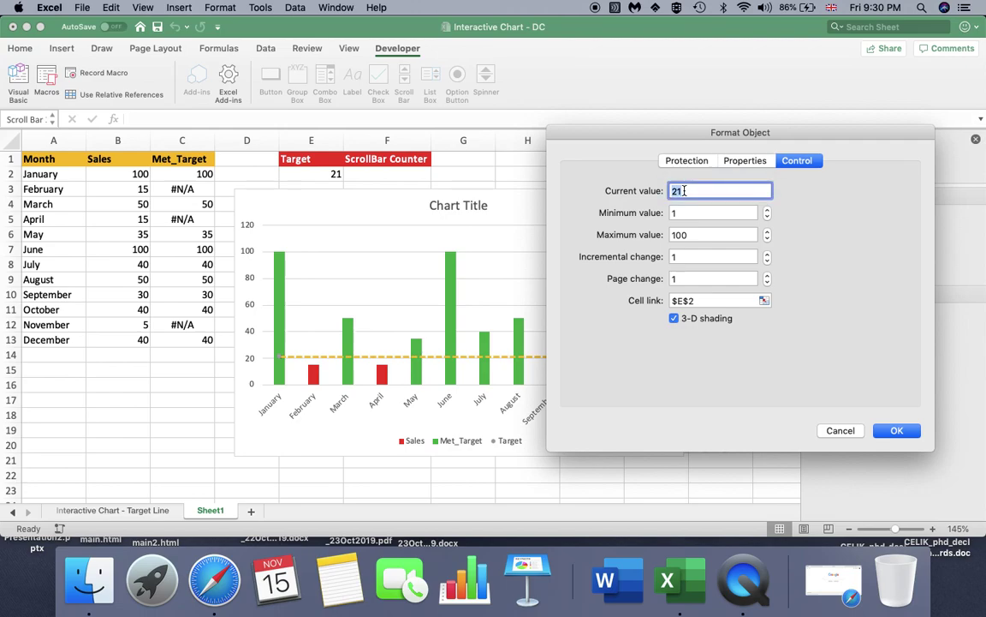
{"action": "type", "text": "1"}
Relink the scroll bar to cell F2 and advance the ScrollBar Counter to 3 with it
{"action": "left_click", "coordinate": [764, 300]}
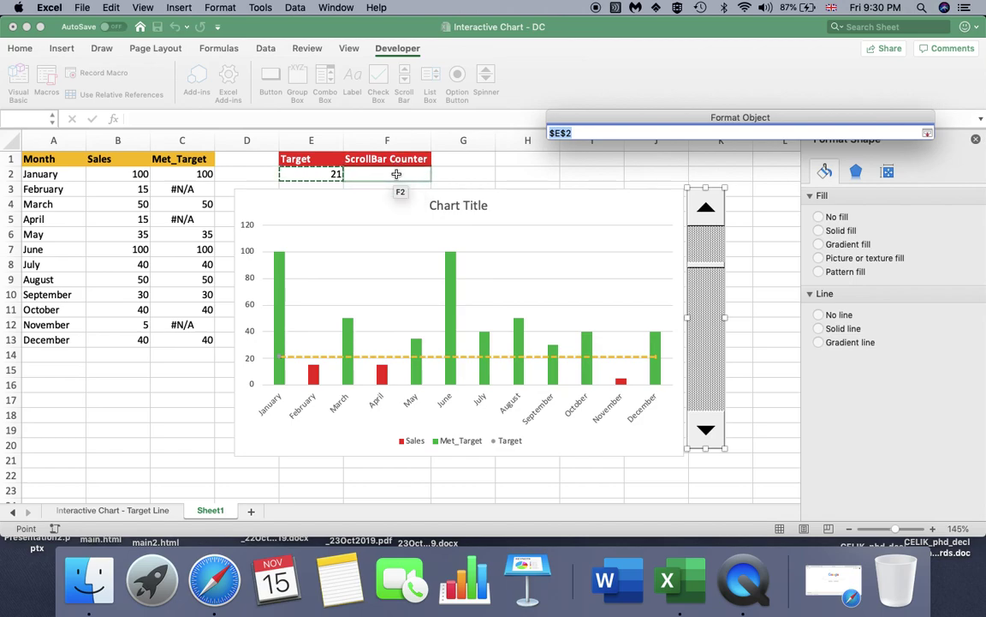
{"action": "left_click", "coordinate": [392, 176]}
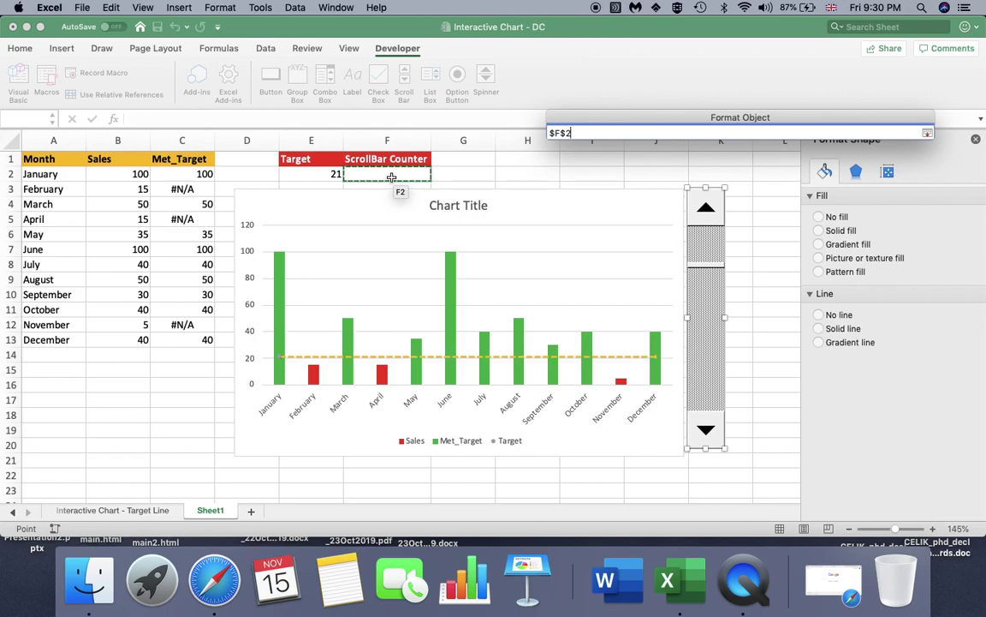
{"action": "key", "text": "Return"}
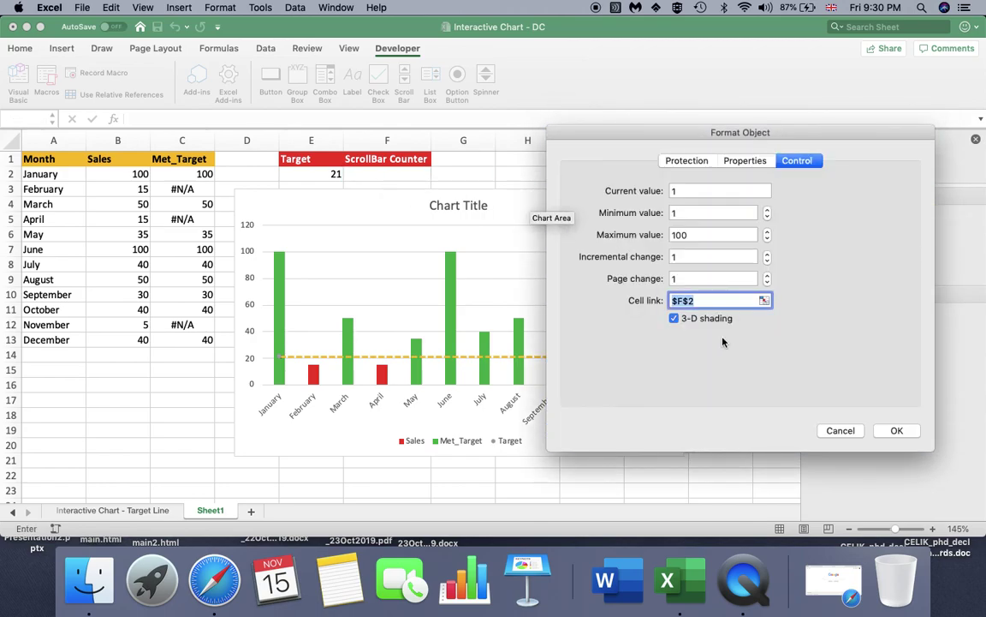
{"action": "left_click", "coordinate": [895, 430]}
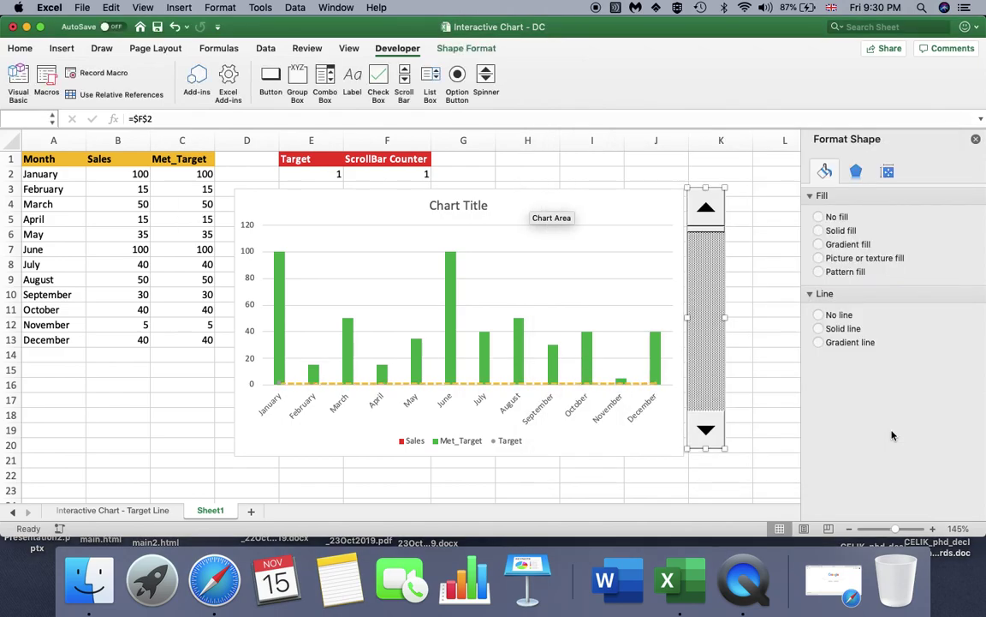
{"action": "left_click", "coordinate": [766, 325]}
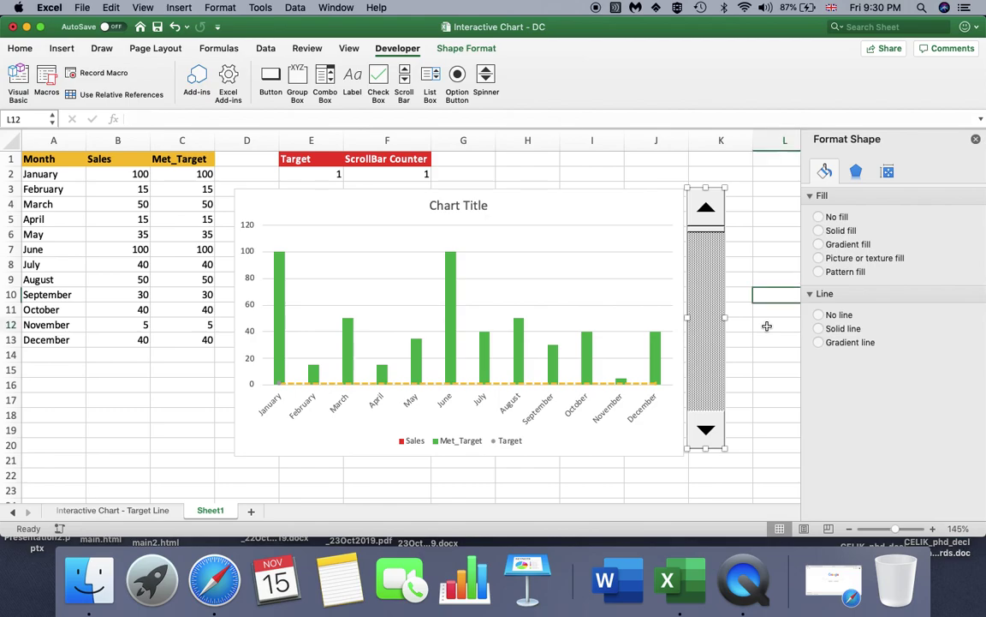
{"action": "left_click", "coordinate": [708, 443]}
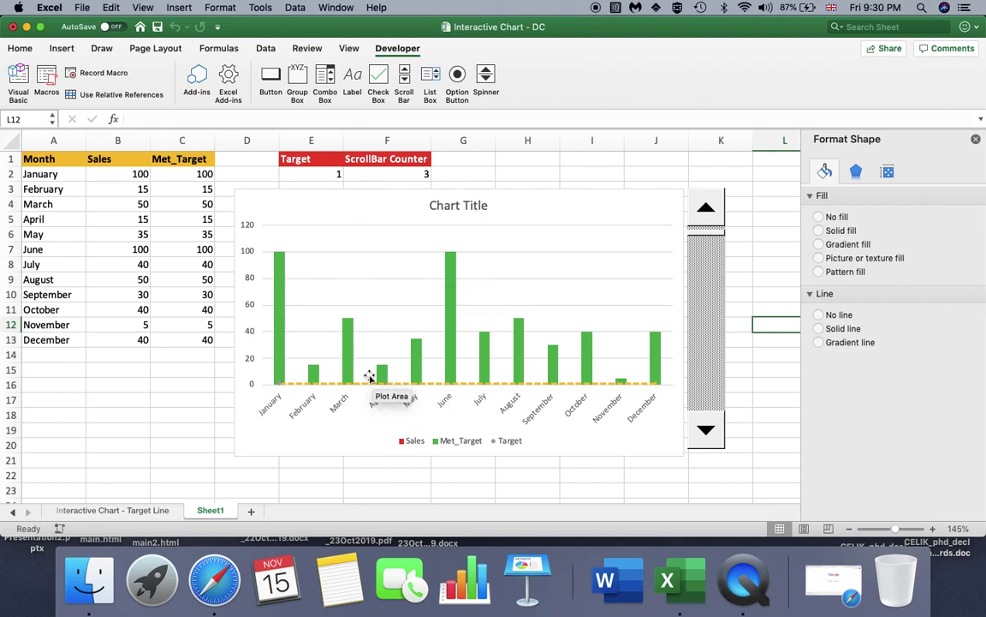
Replace the Target value in E2 with the formula =100-F2
{"action": "double_click", "coordinate": [318, 174]}
{"action": "key", "text": "BackSpace"}
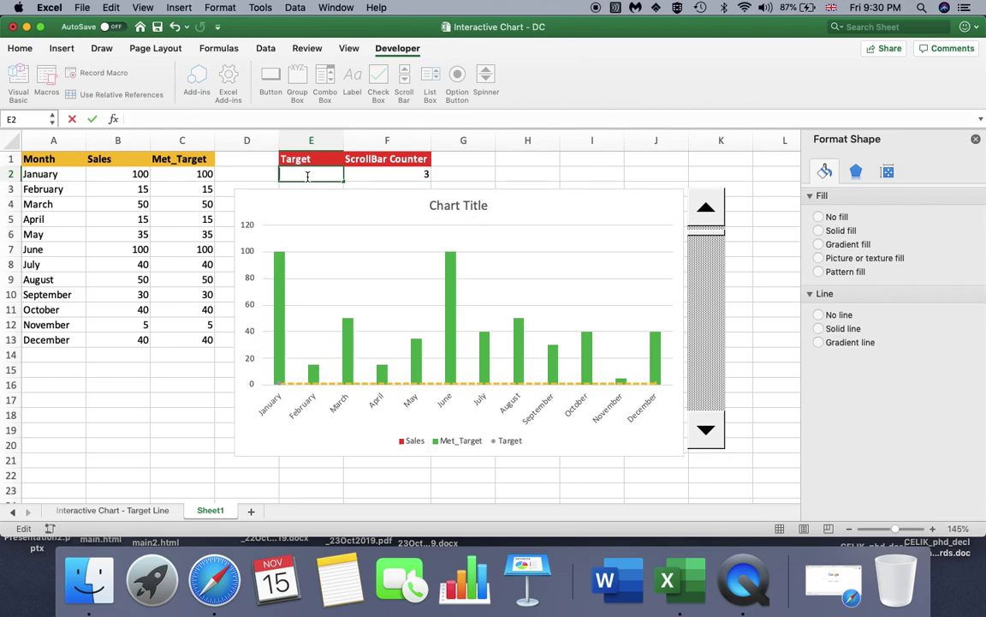
{"action": "type", "text": "=100-"}
{"action": "left_click", "coordinate": [403, 179]}
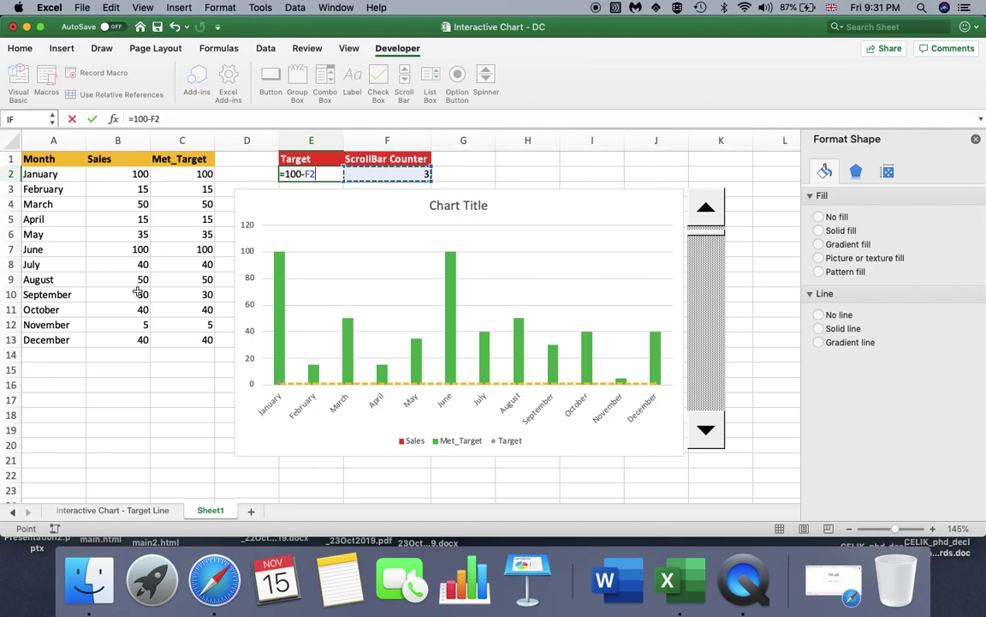
{"action": "left_click", "coordinate": [292, 175]}
{"action": "left_click", "coordinate": [306, 174]}
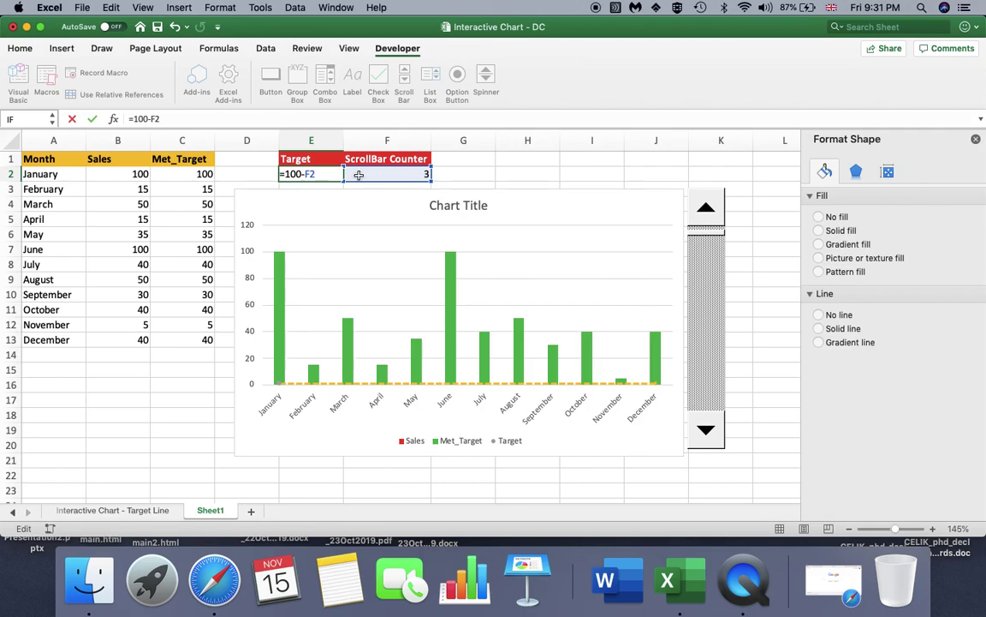
{"action": "key", "text": "Return"}
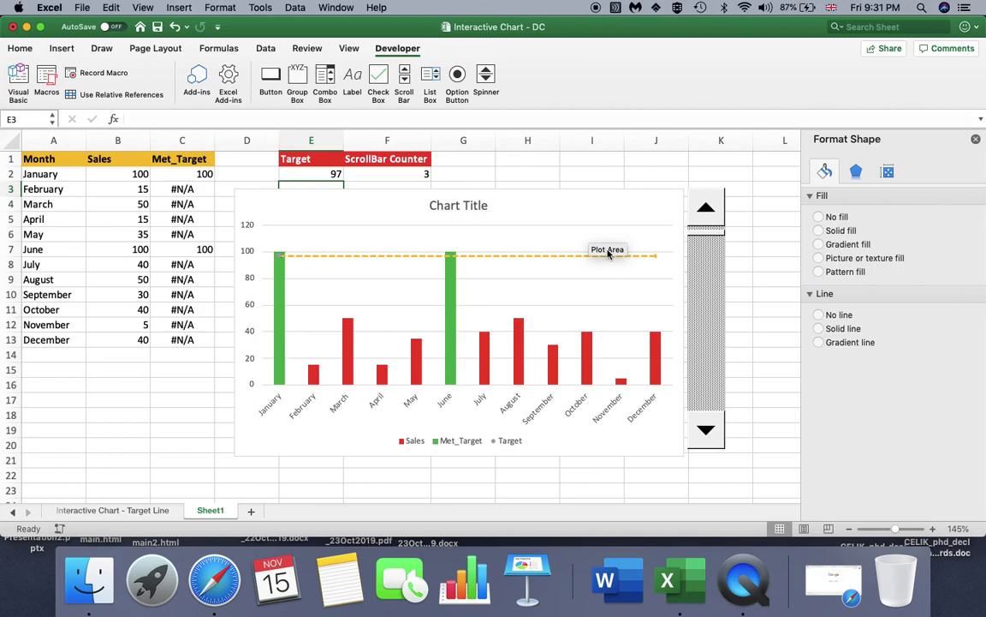
Test the target line by scrolling down and back up, bringing the ScrollBar Counter to 55 and the Target to 45
{"action": "left_click", "coordinate": [704, 433]}
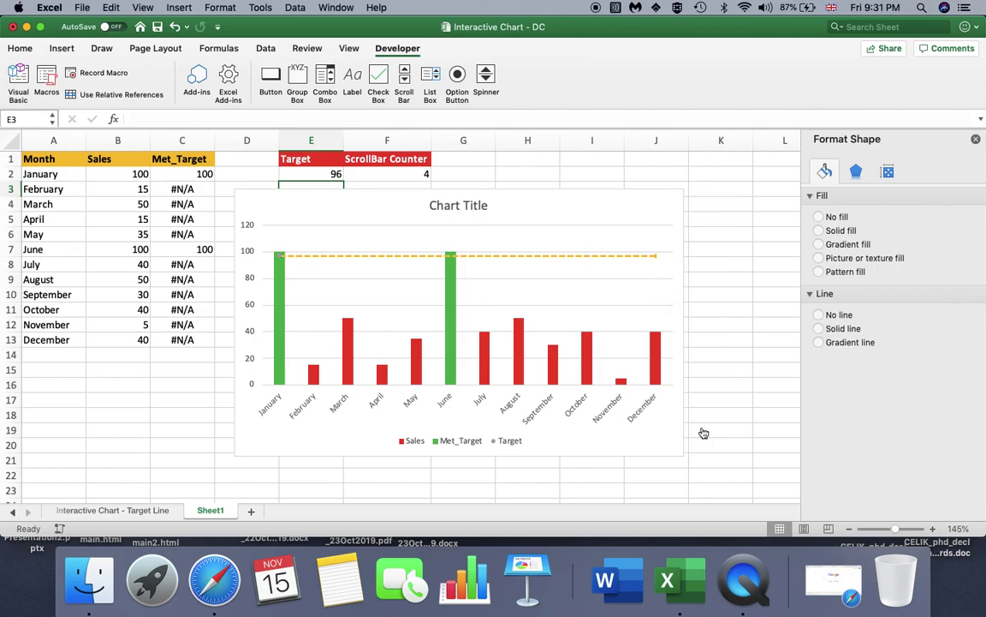
{"action": "left_click_drag", "start_coordinate": [704, 432], "coordinate": [704, 432]}
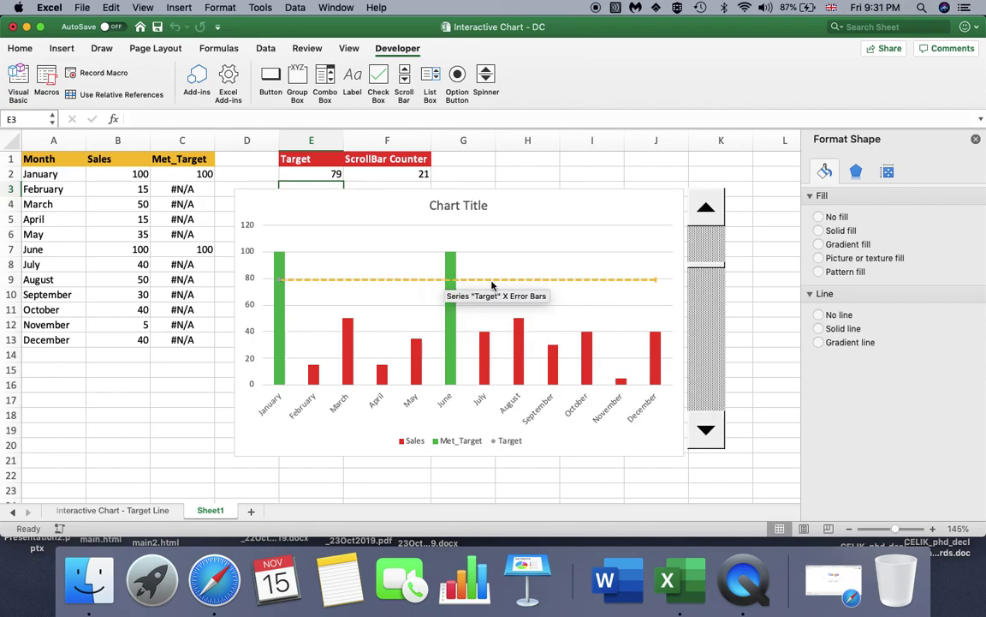
{"action": "left_click", "coordinate": [709, 431]}
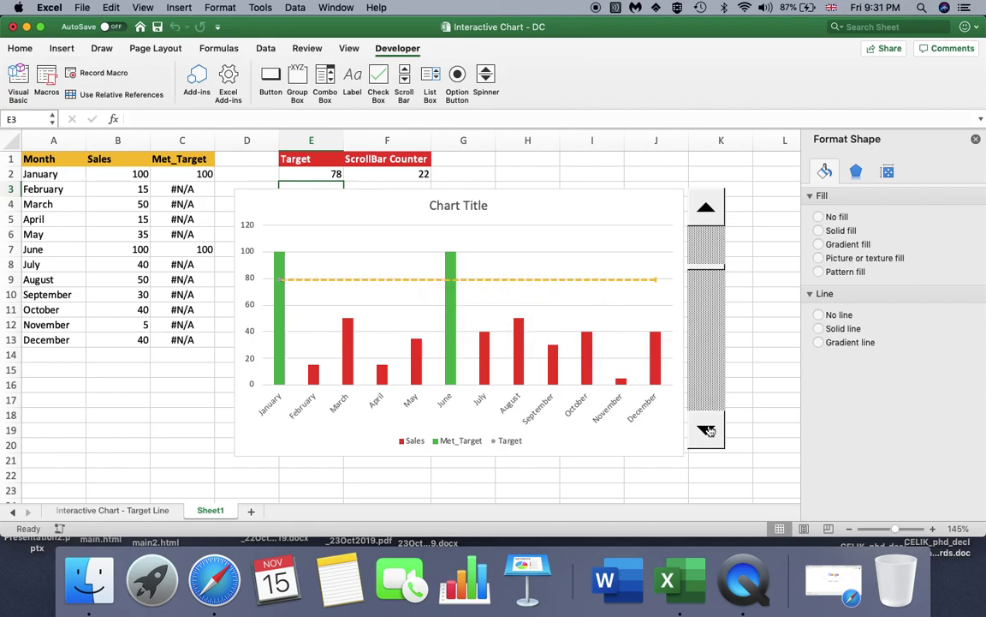
{"action": "left_click_drag", "start_coordinate": [709, 431], "coordinate": [709, 430]}
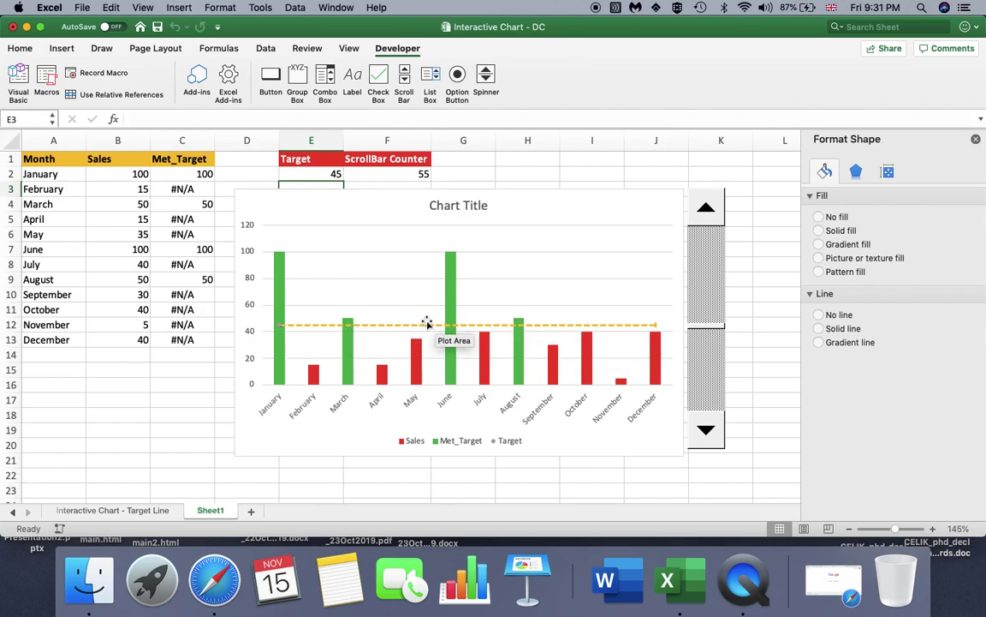
{"action": "left_click", "coordinate": [709, 436]}
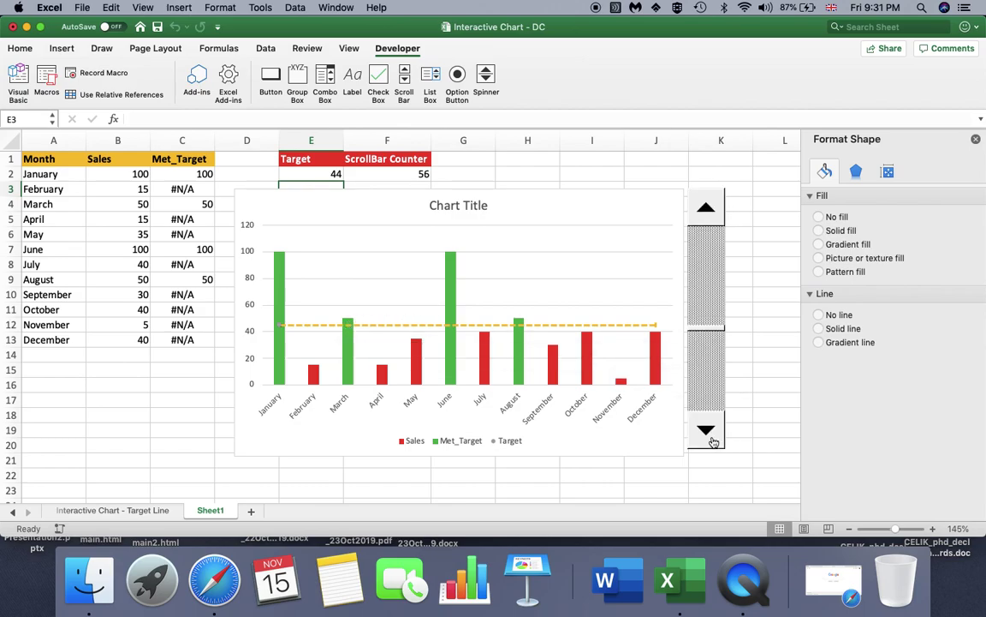
{"action": "left_click_drag", "start_coordinate": [713, 440], "coordinate": [714, 442]}
{"action": "left_click_drag", "start_coordinate": [711, 216], "coordinate": [706, 209]}
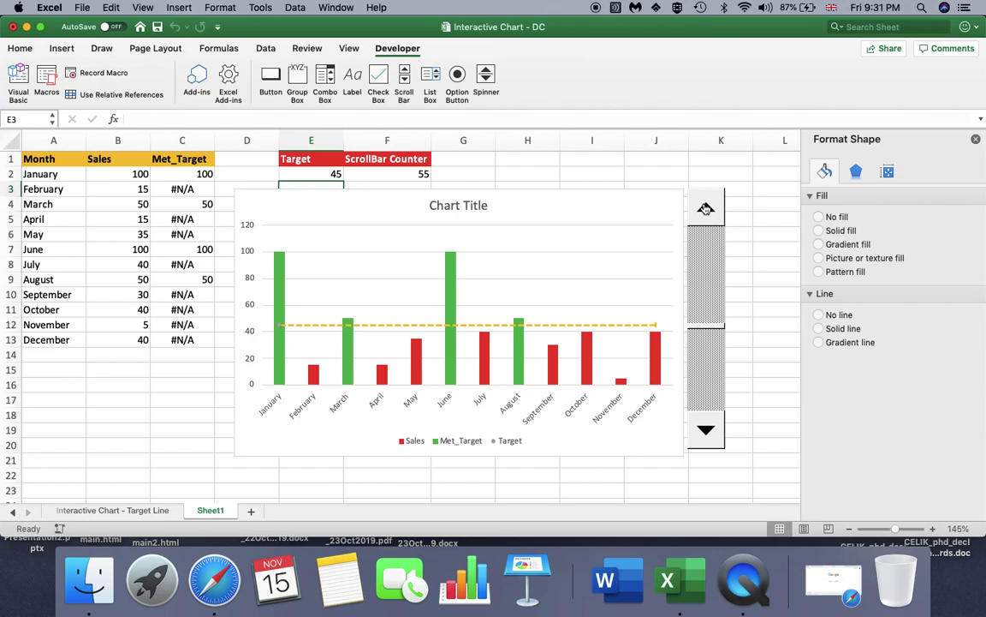